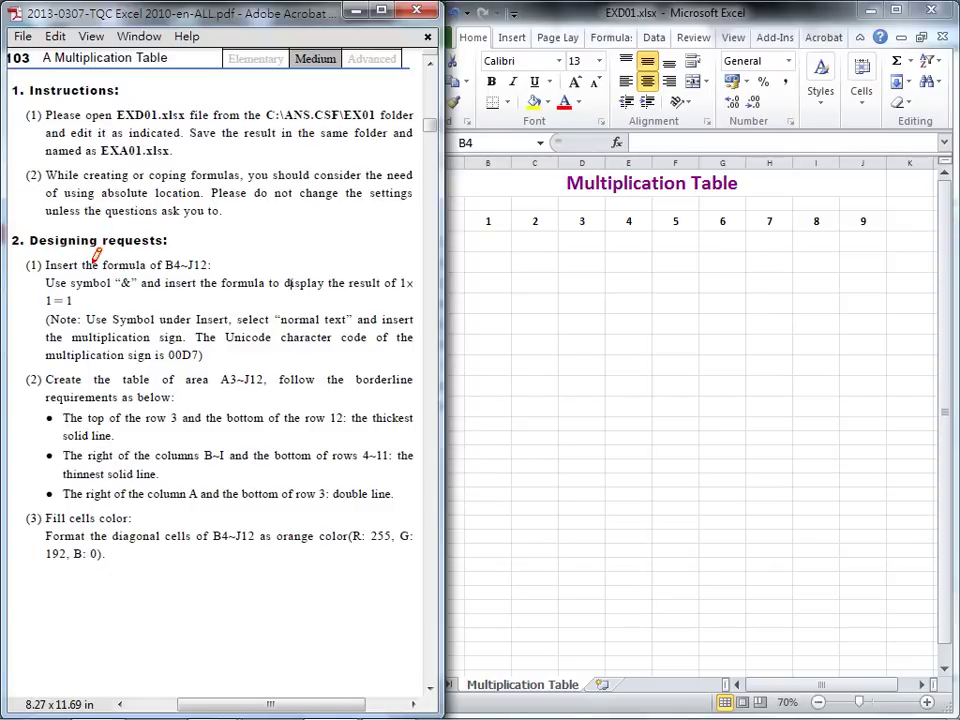
Step: Enter the formula =A4*B3 in cell B4 and fill it down to B12
drag(166, 271, 229, 271)
click(503, 246)
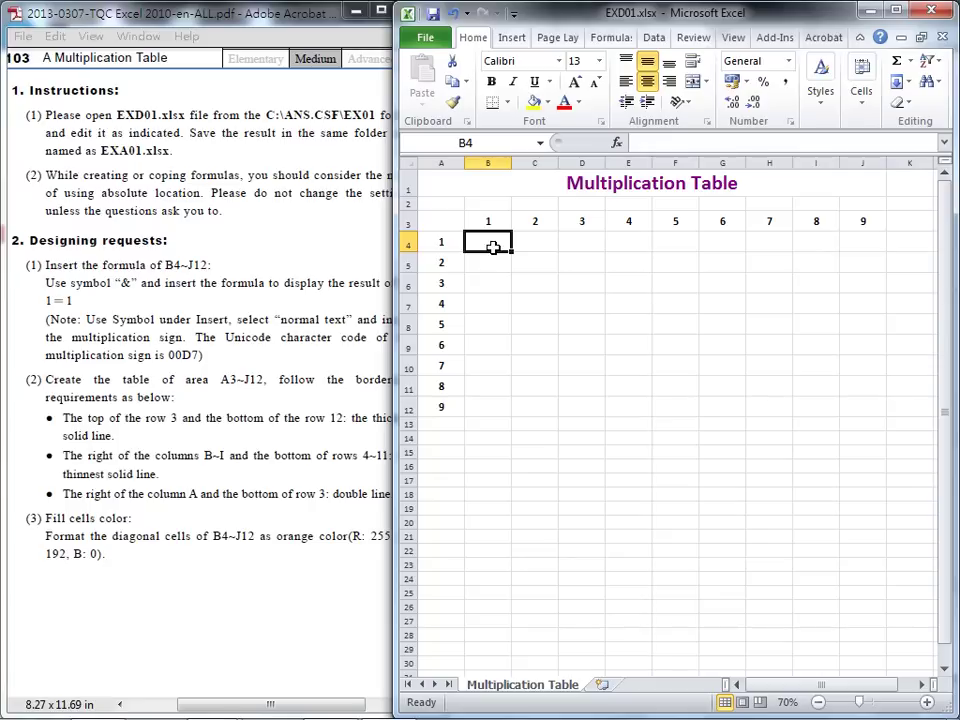
text(=)
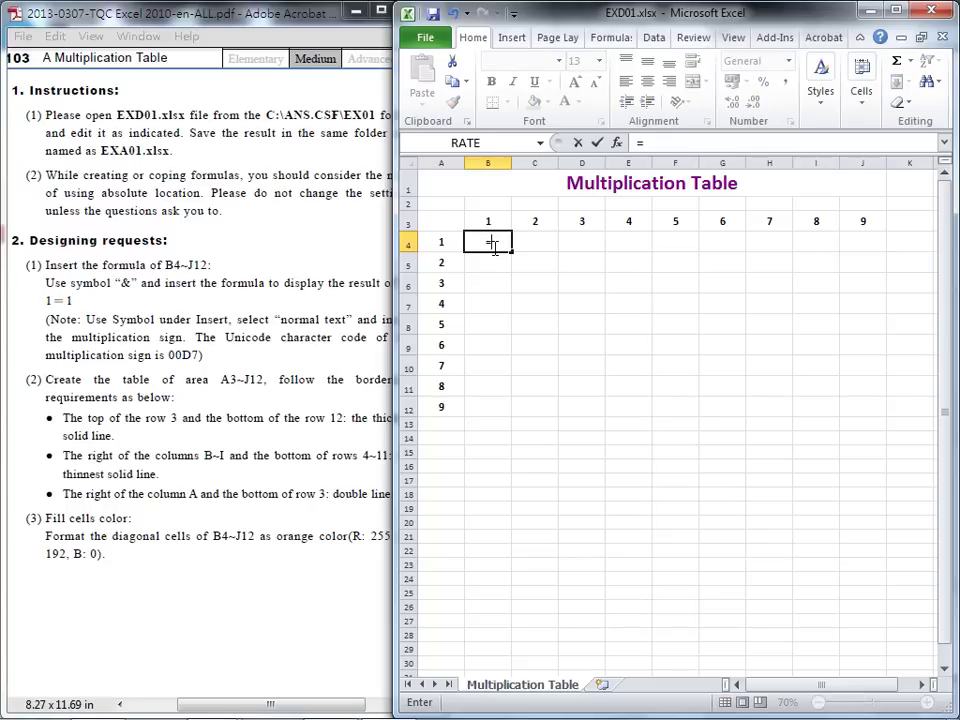
click(436, 244)
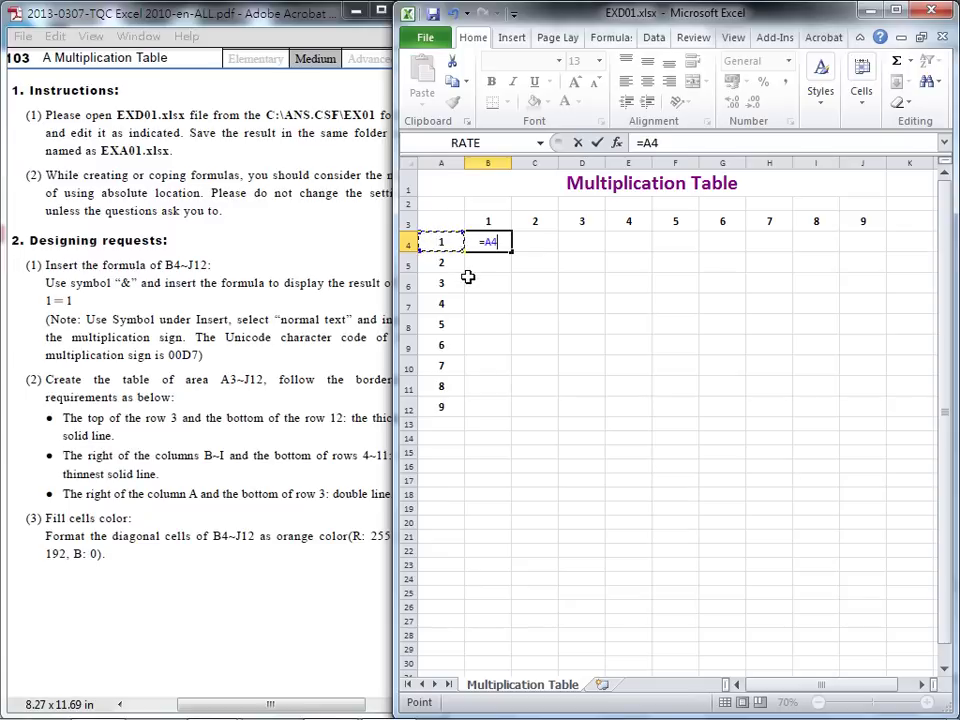
text(*)
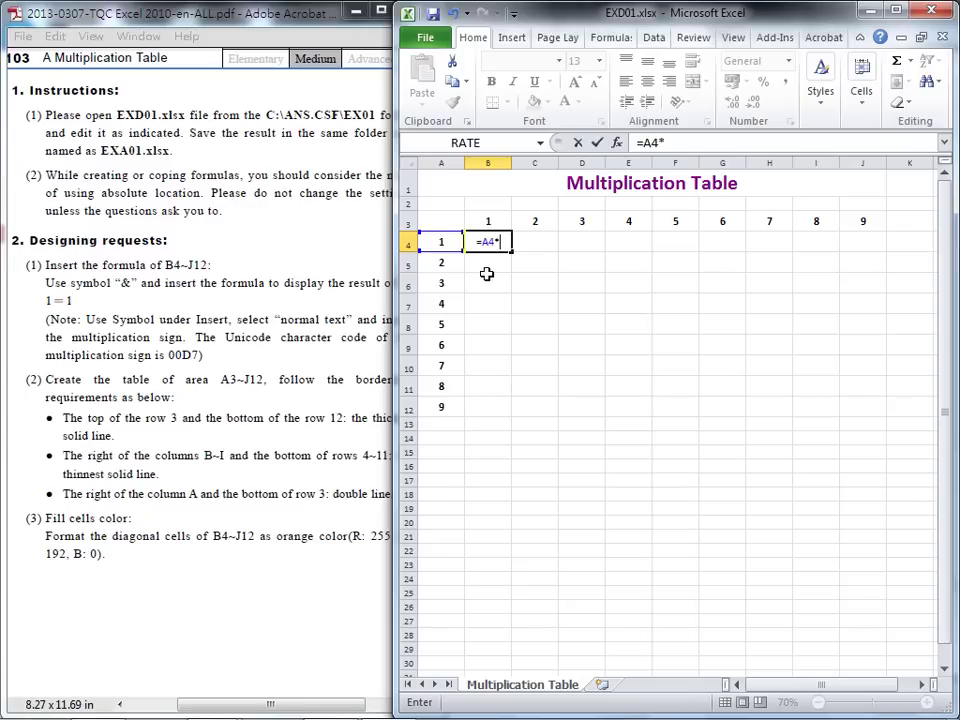
click(475, 219)
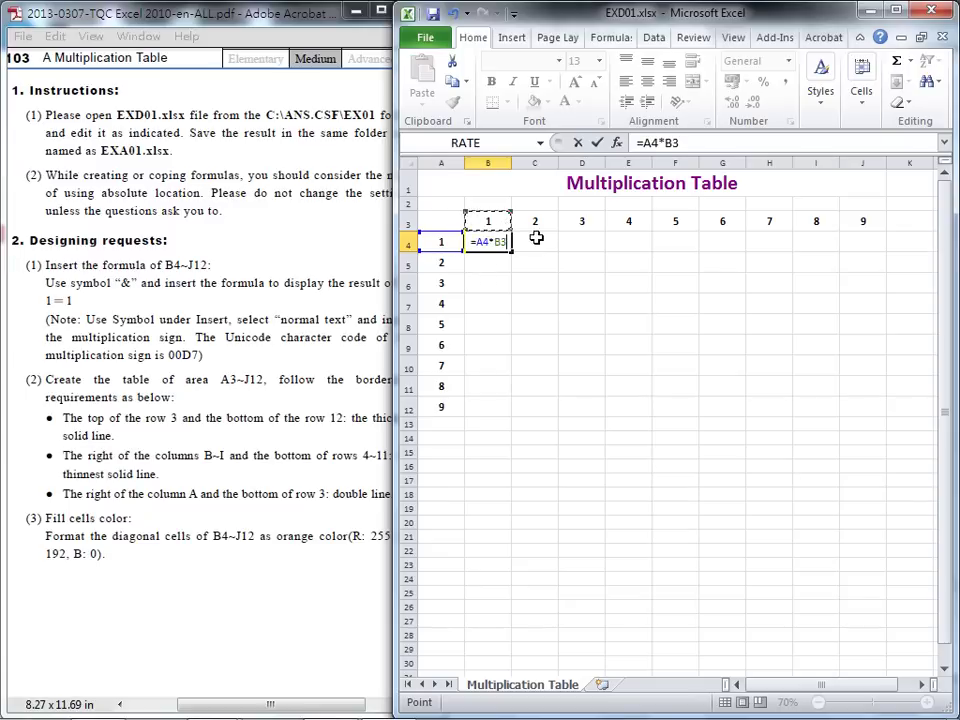
click(596, 144)
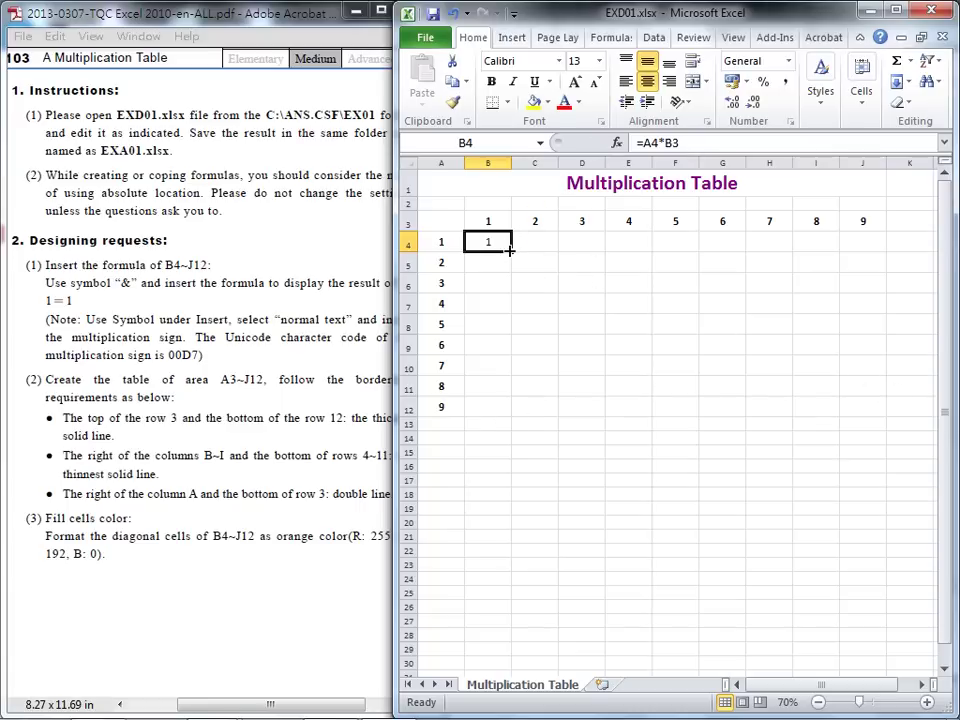
drag(510, 251, 512, 414)
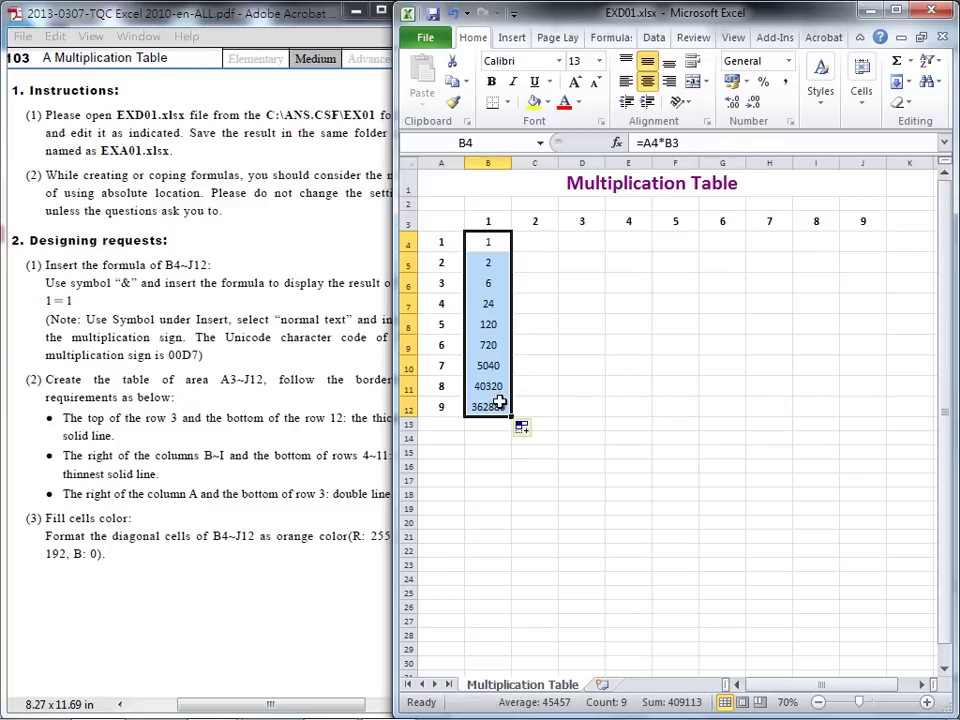
Step: Examine which cells the formulas in B4, B5 and B8 refer to
click(490, 243)
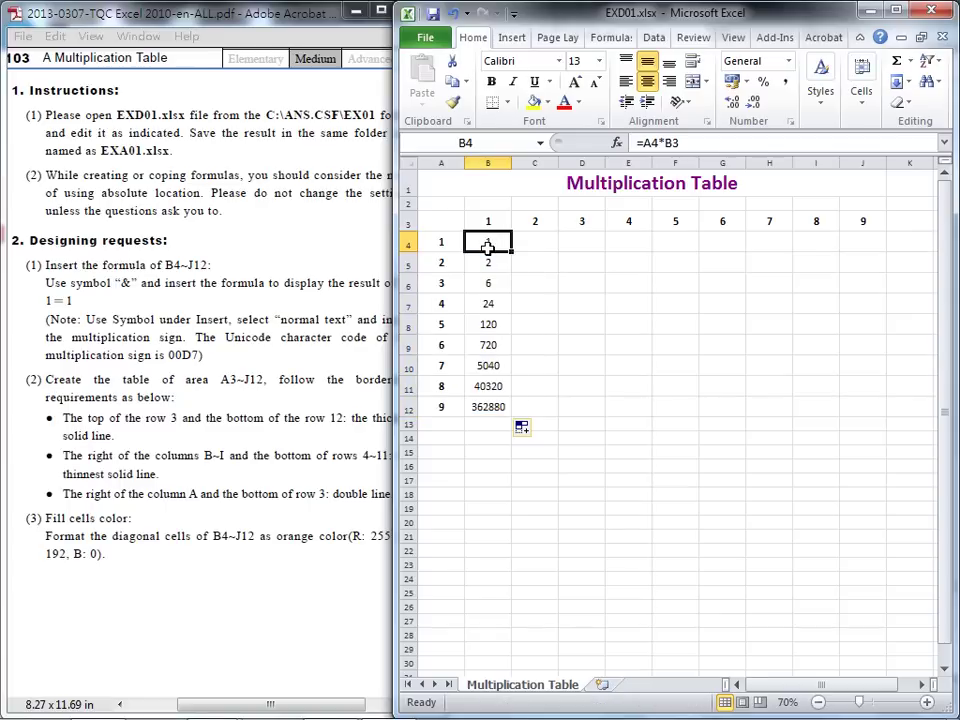
click(661, 145)
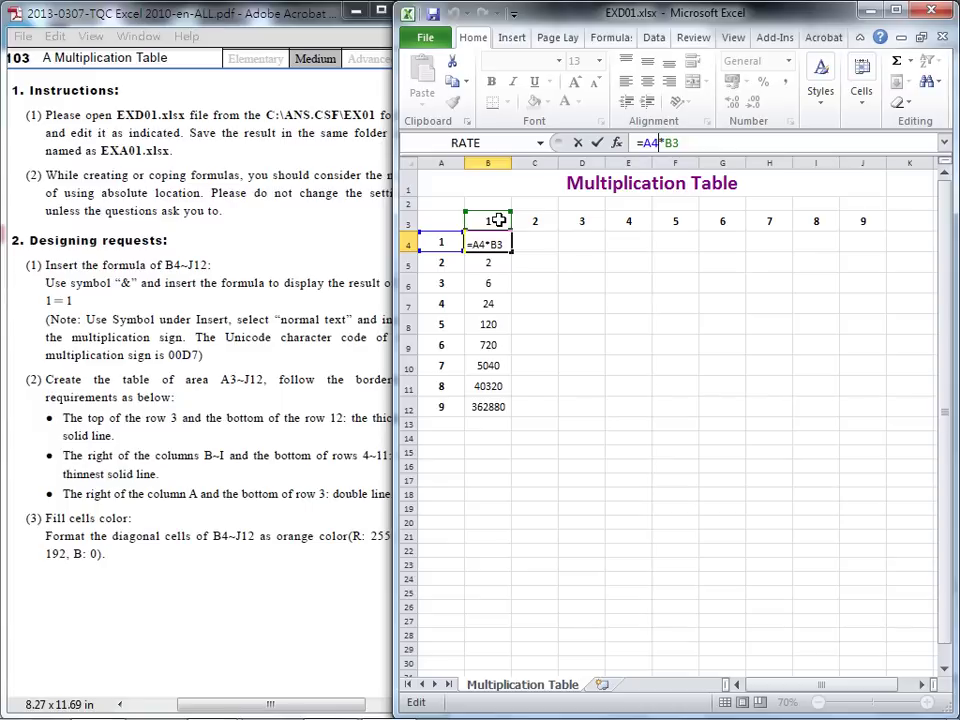
click(578, 142)
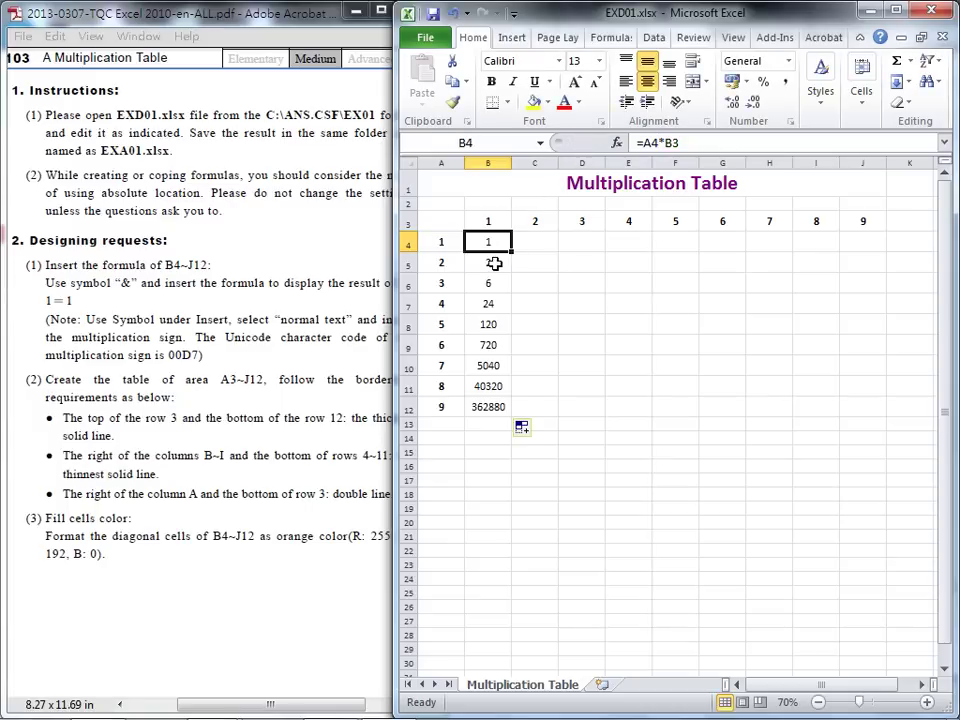
click(494, 263)
click(499, 142)
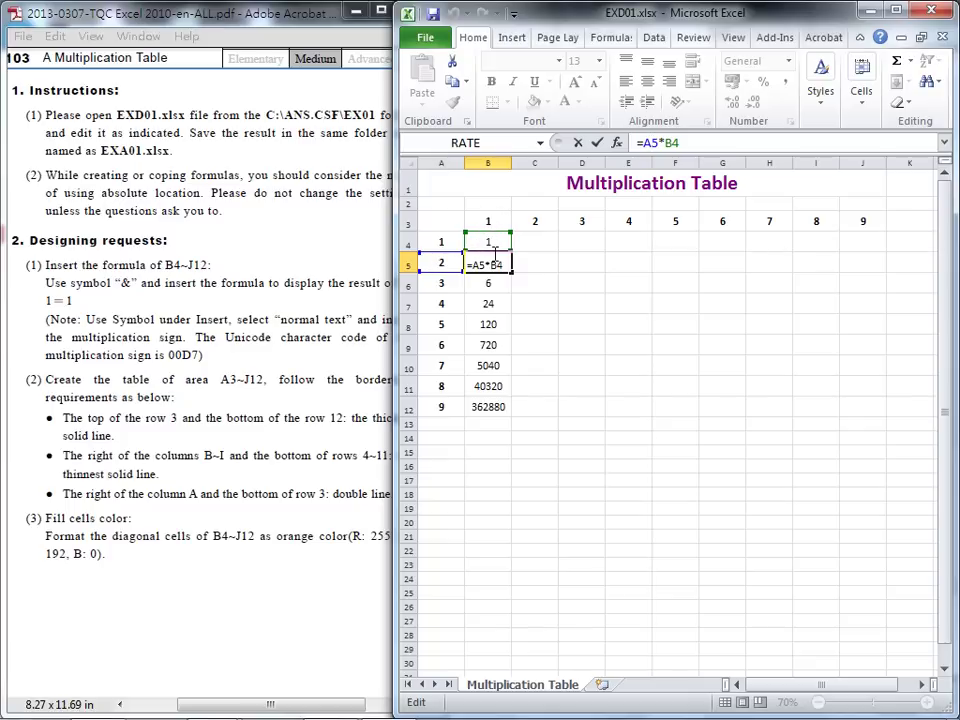
click(597, 143)
click(485, 324)
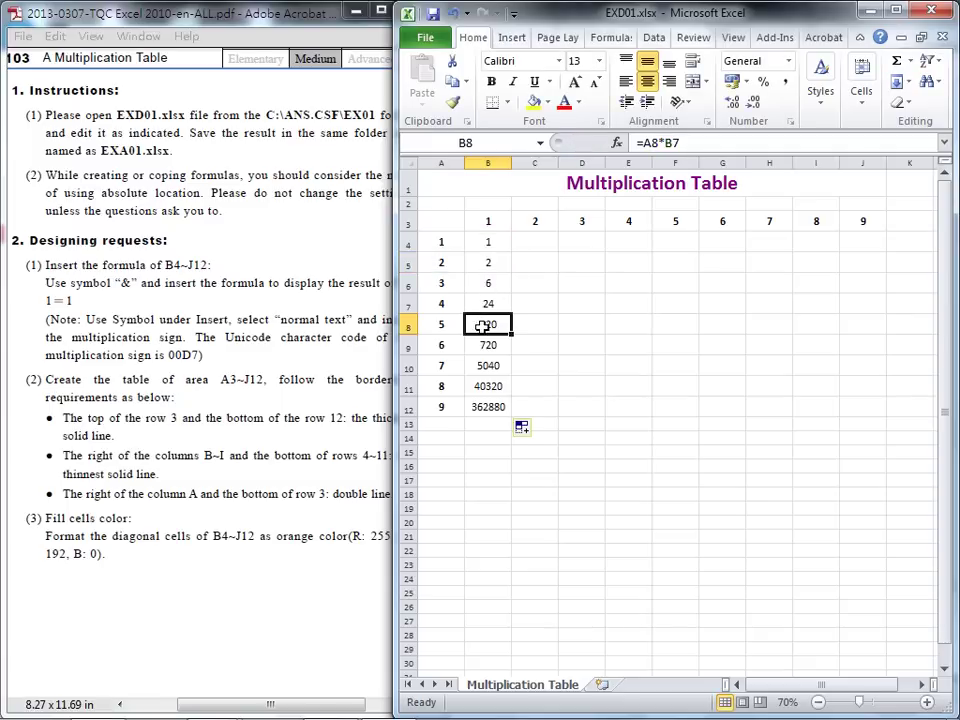
click(659, 146)
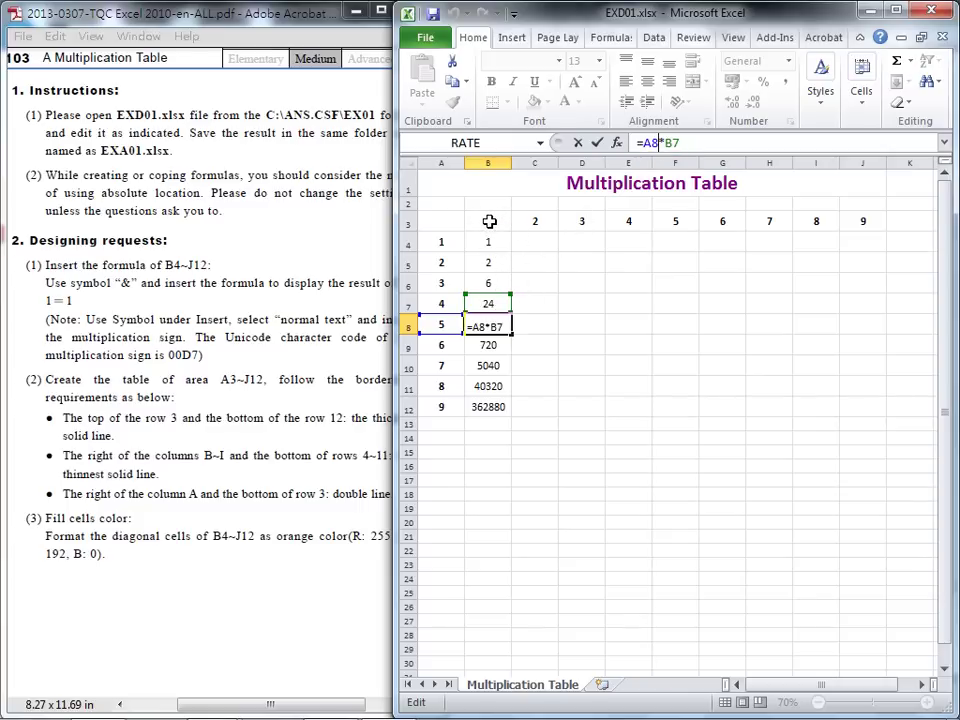
click(578, 143)
Step: Make the B3 reference in cell B4 absolute as $B$3 and fill the formula through B4:J12
click(499, 244)
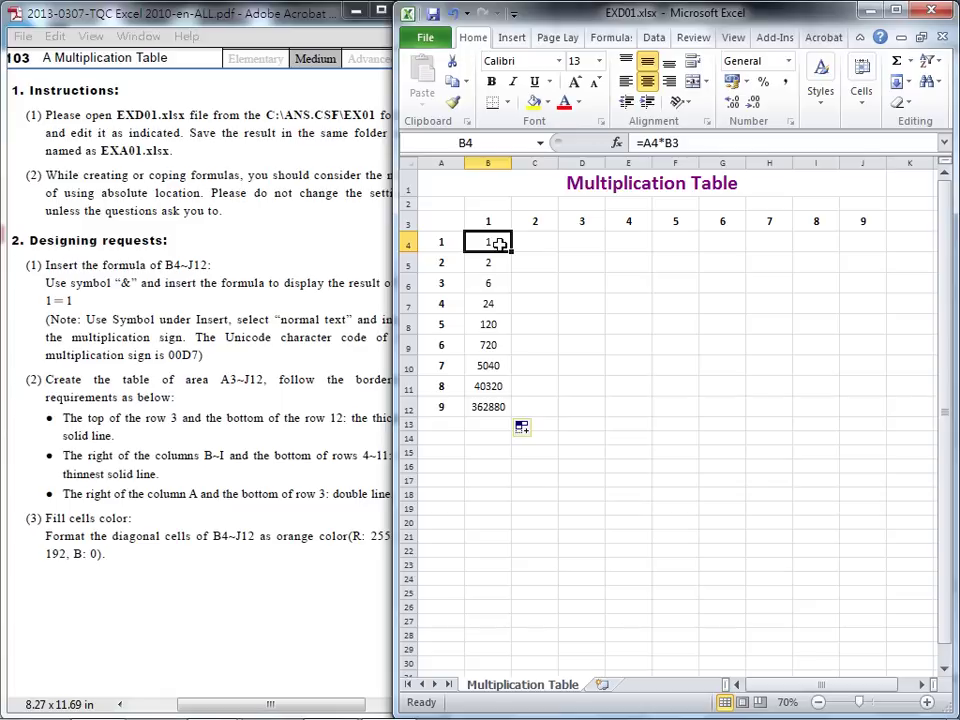
click(670, 143)
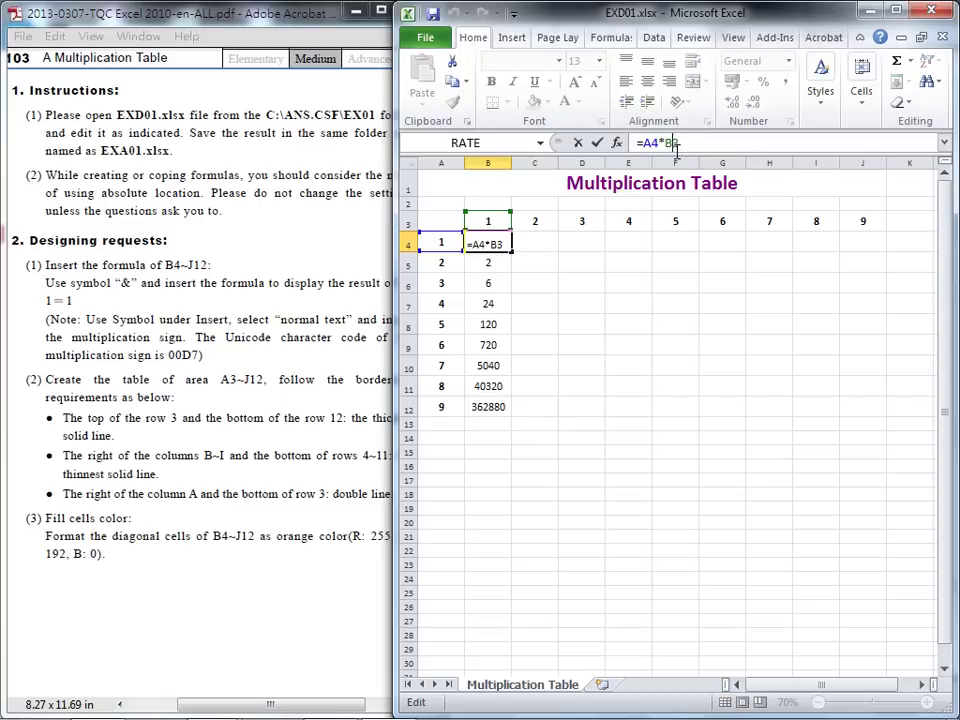
key(F4)
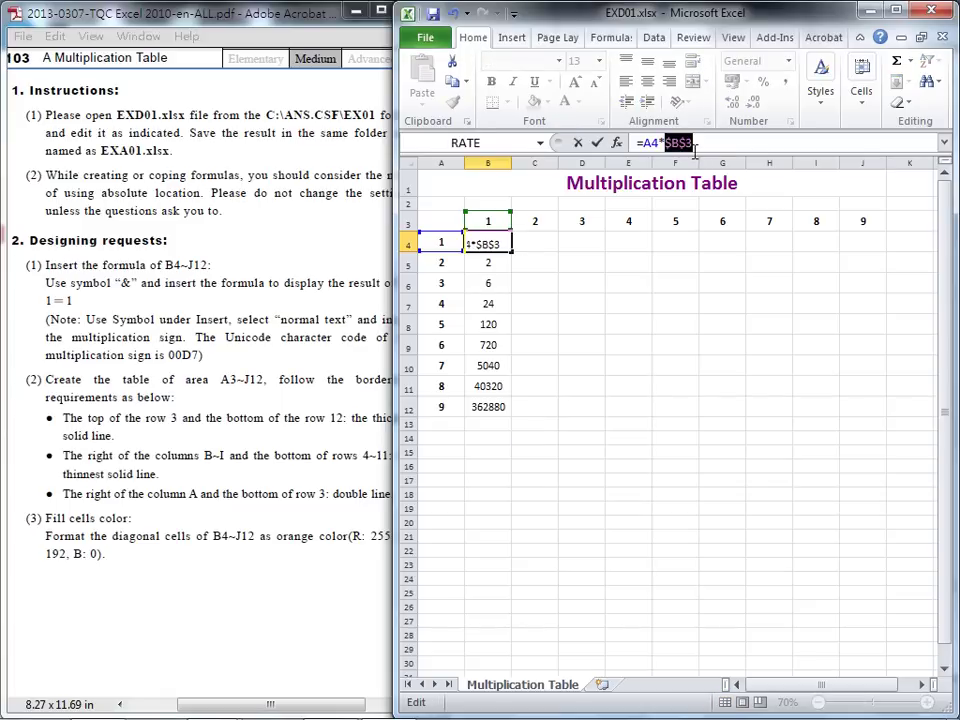
click(599, 146)
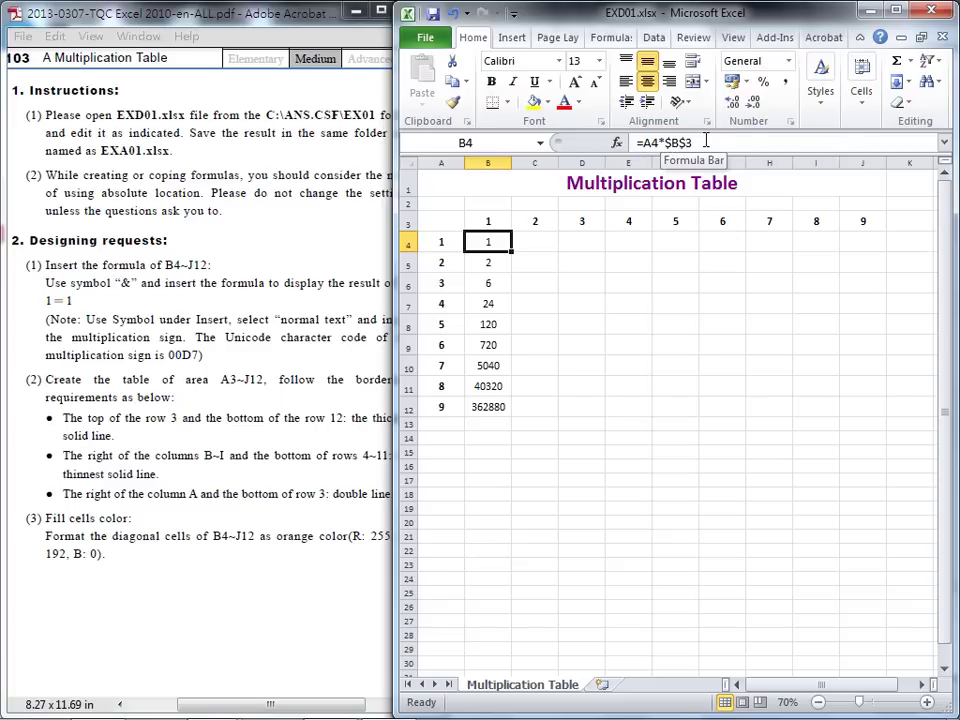
drag(511, 252, 488, 412)
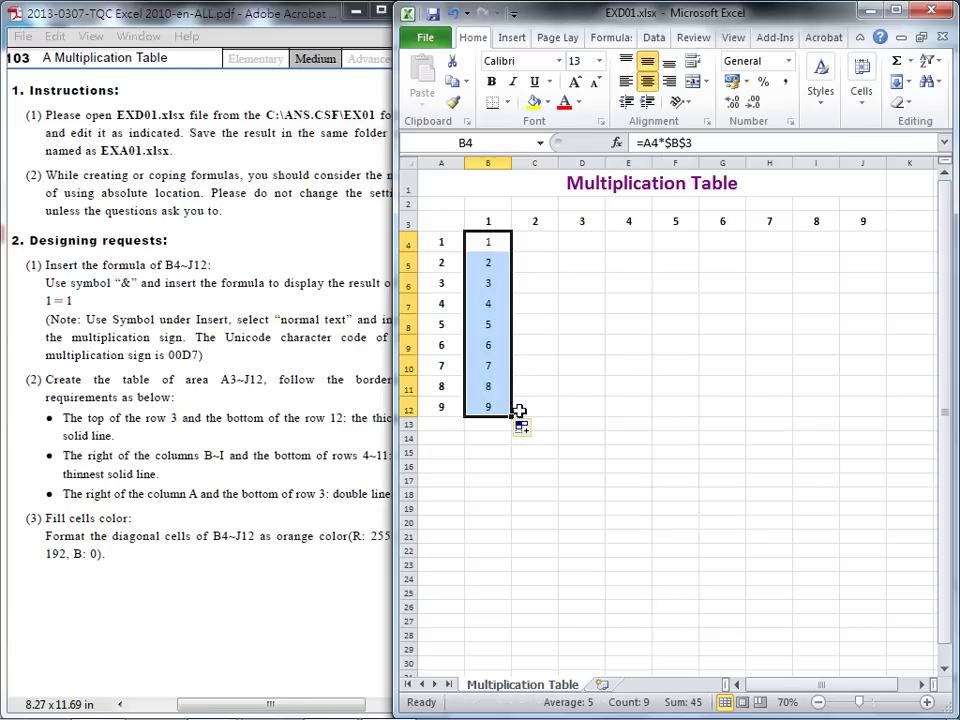
drag(513, 418, 877, 420)
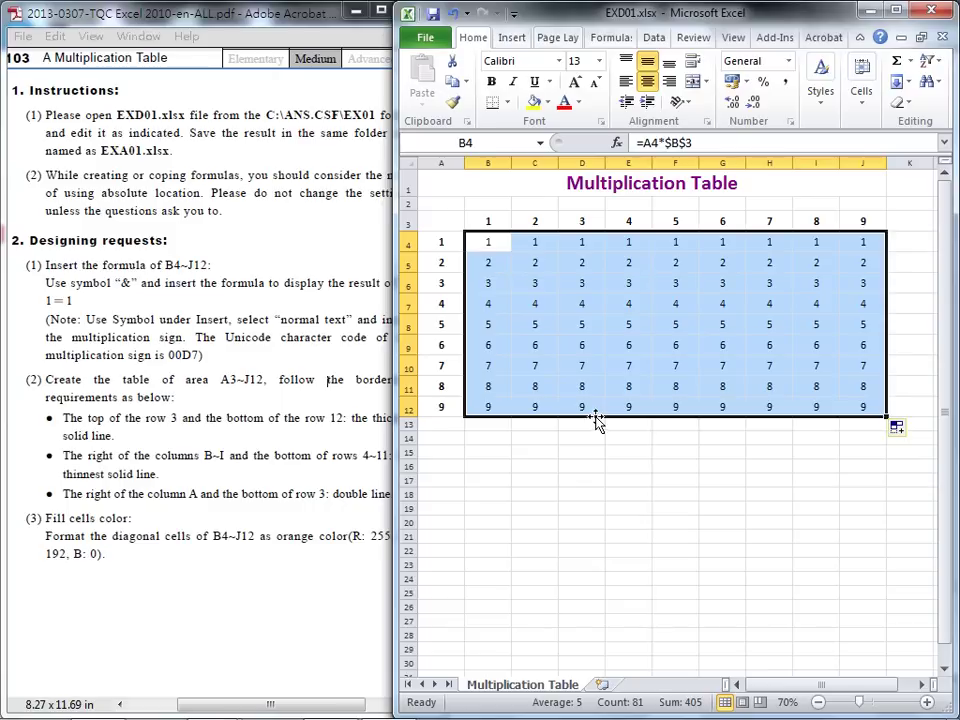
Step: Examine the cell references used by the formulas in B4 and C4
click(493, 245)
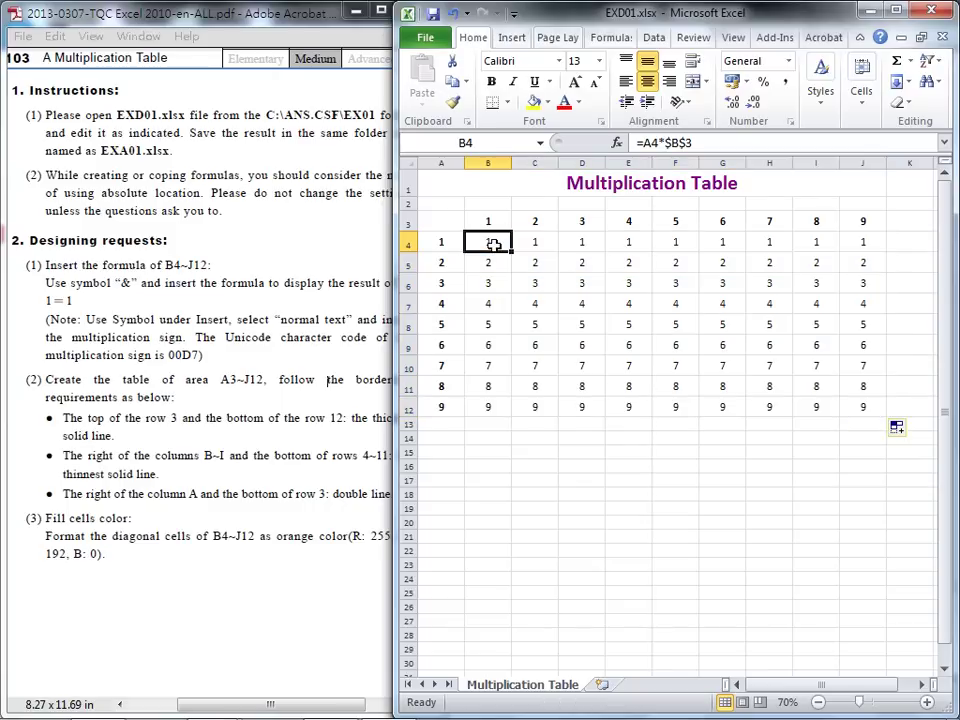
click(672, 143)
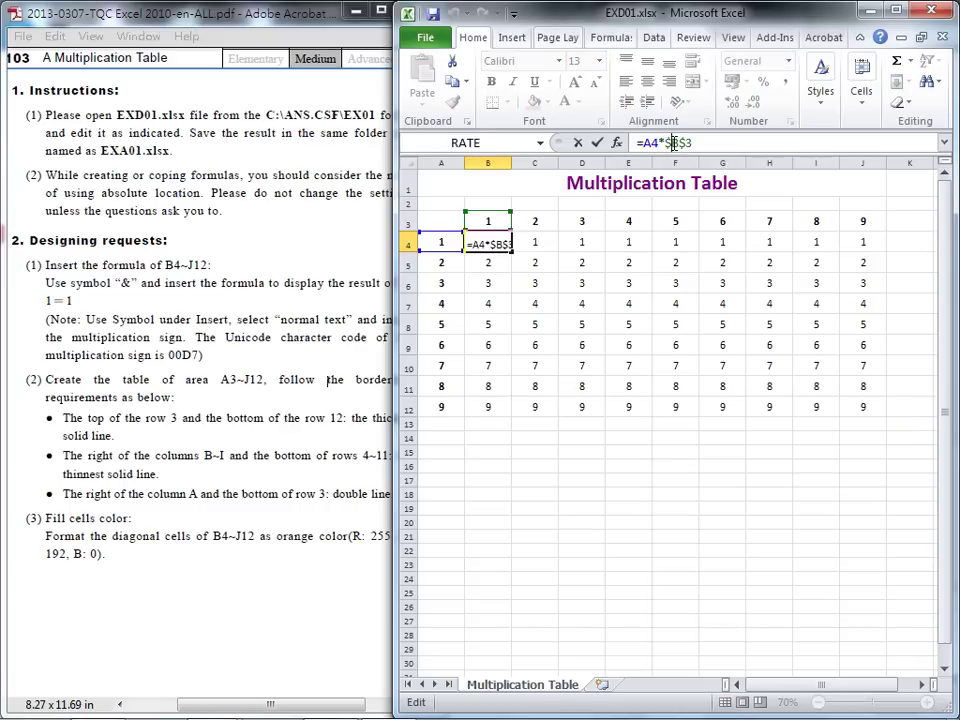
click(580, 147)
click(540, 241)
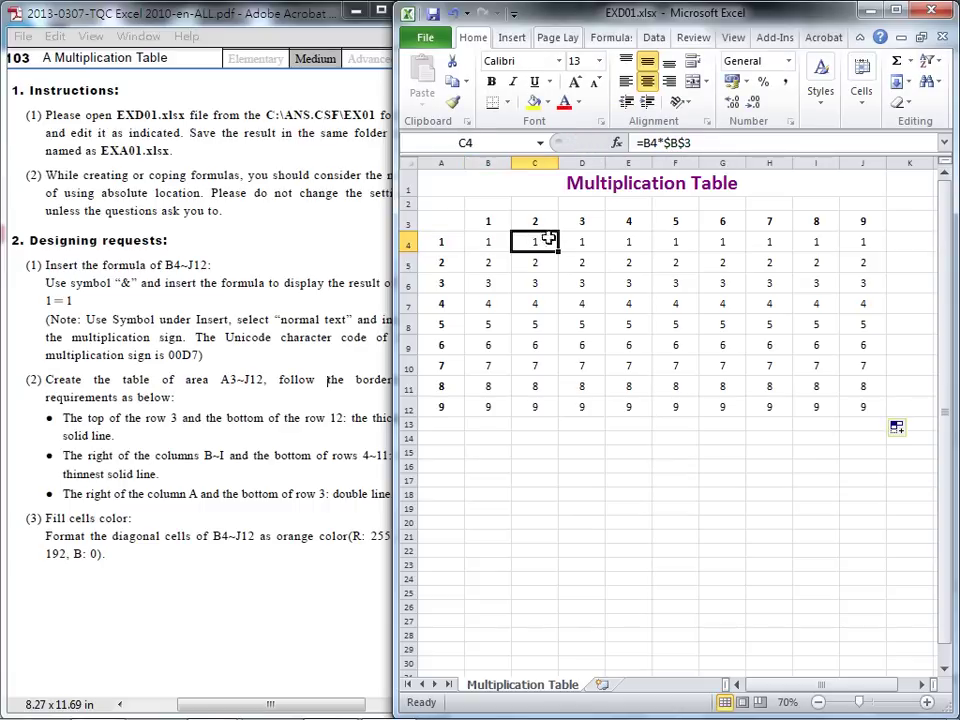
click(652, 143)
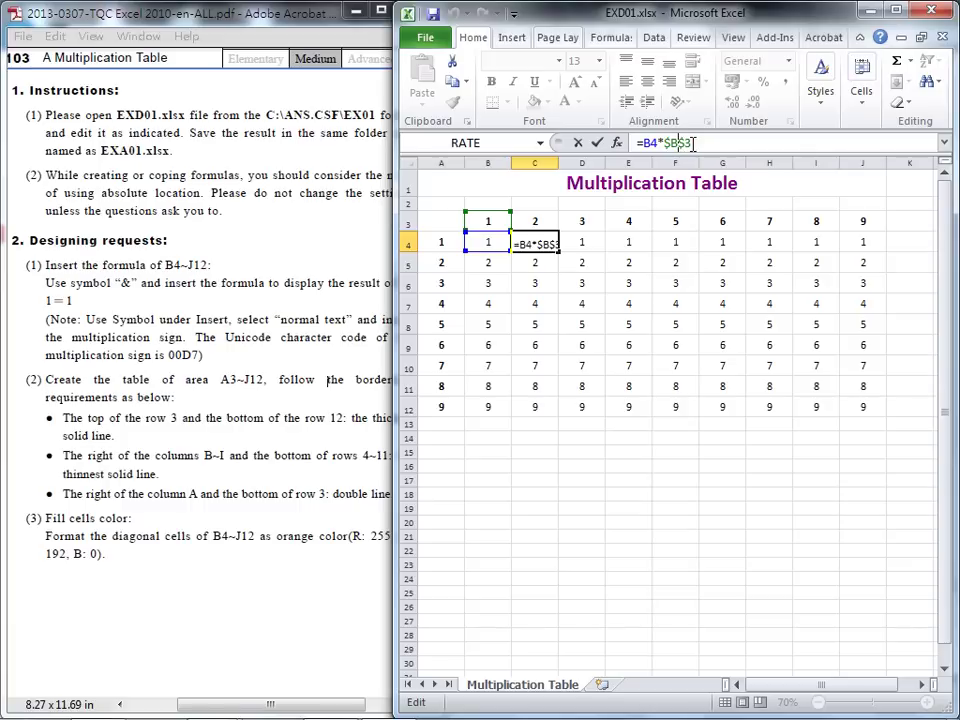
click(668, 143)
click(596, 143)
Step: Change the formula in cell B4 to =A4*B$3 so that only the row of the header reference is locked
click(490, 243)
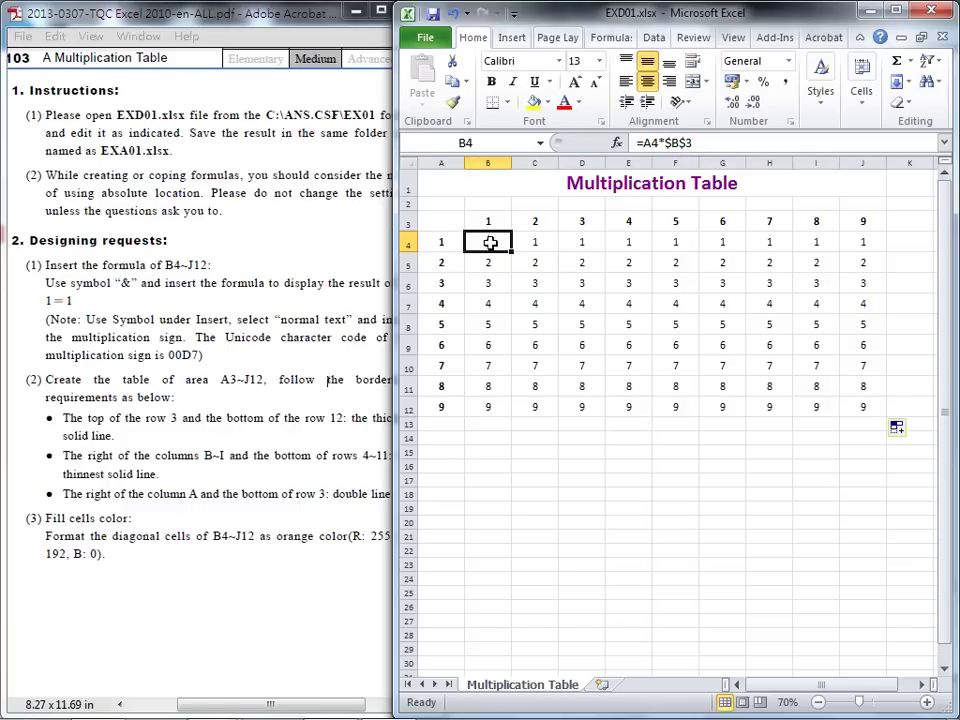
click(679, 143)
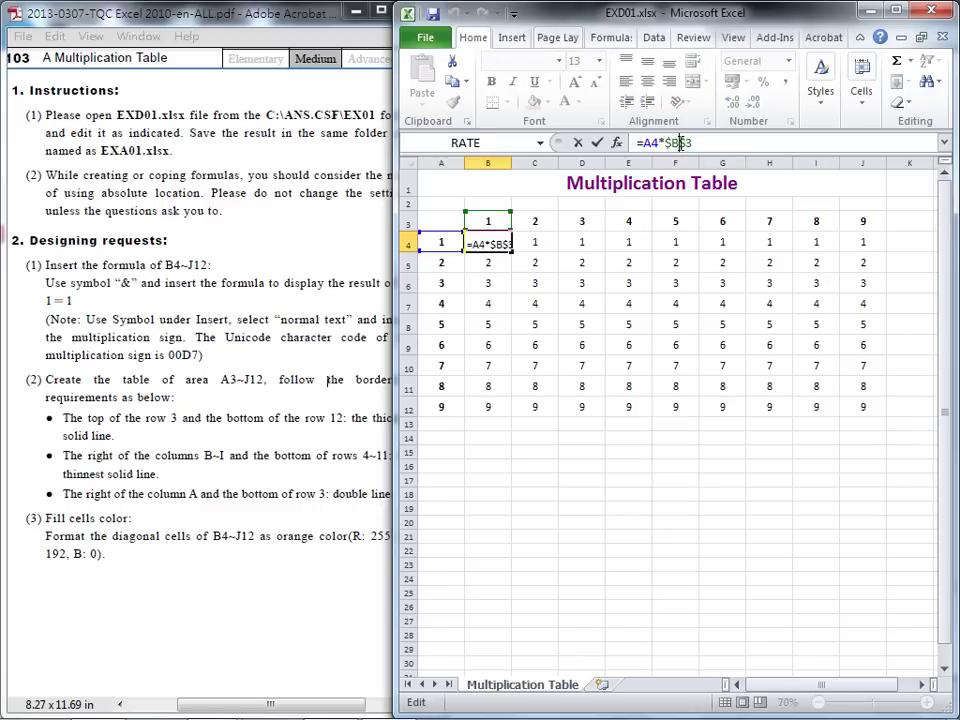
key(F4)
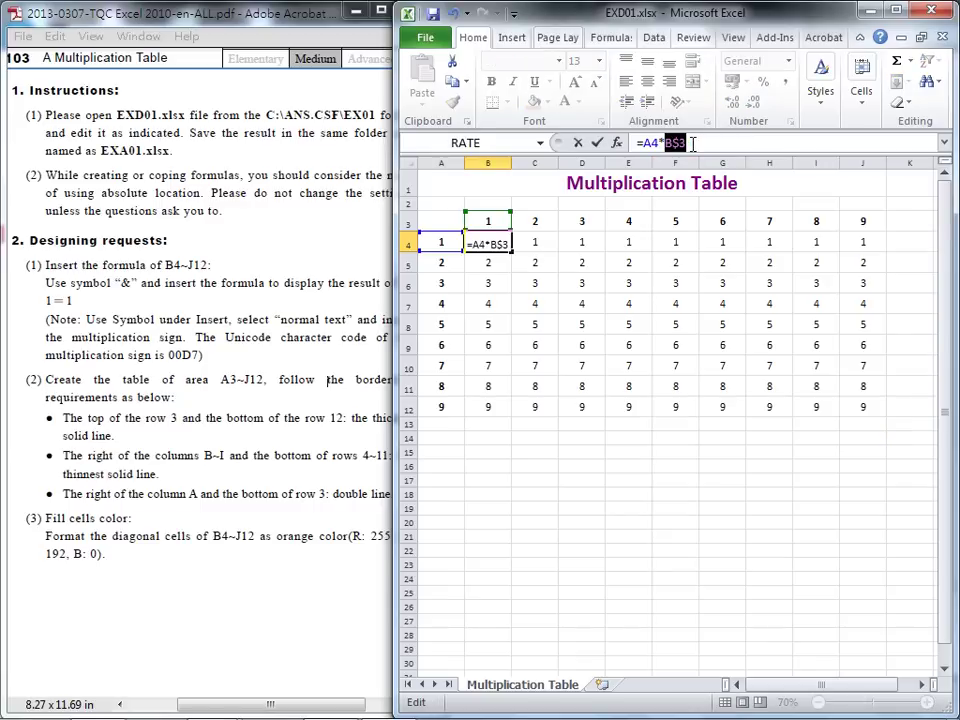
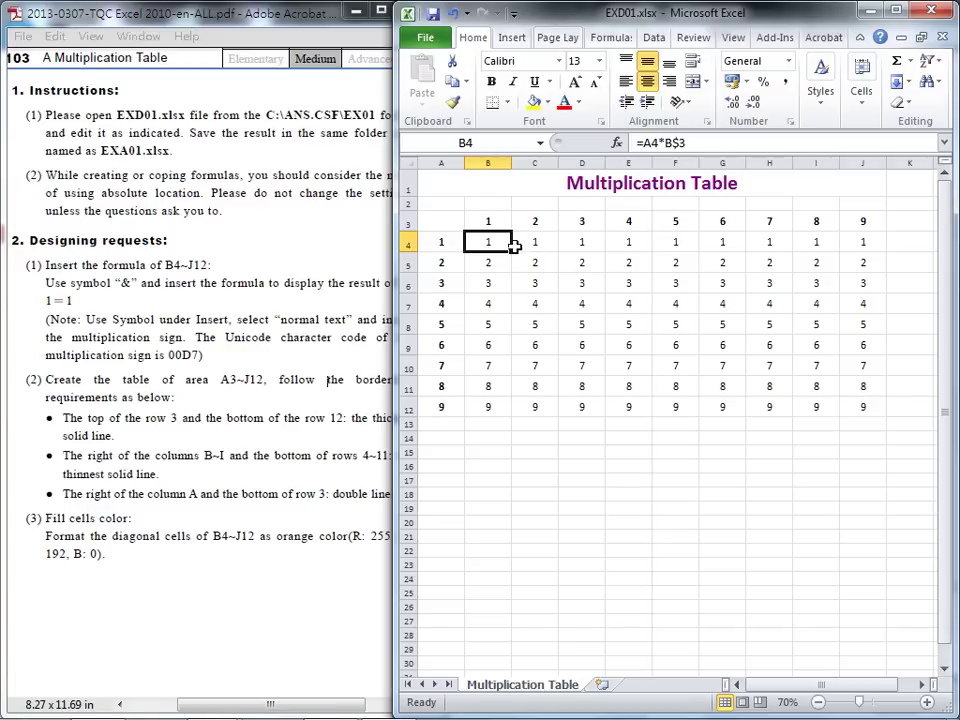
Step: Examine the first reference in the formulas of C4, D4, D5 and E6, and return to cell B4
click(528, 244)
click(656, 145)
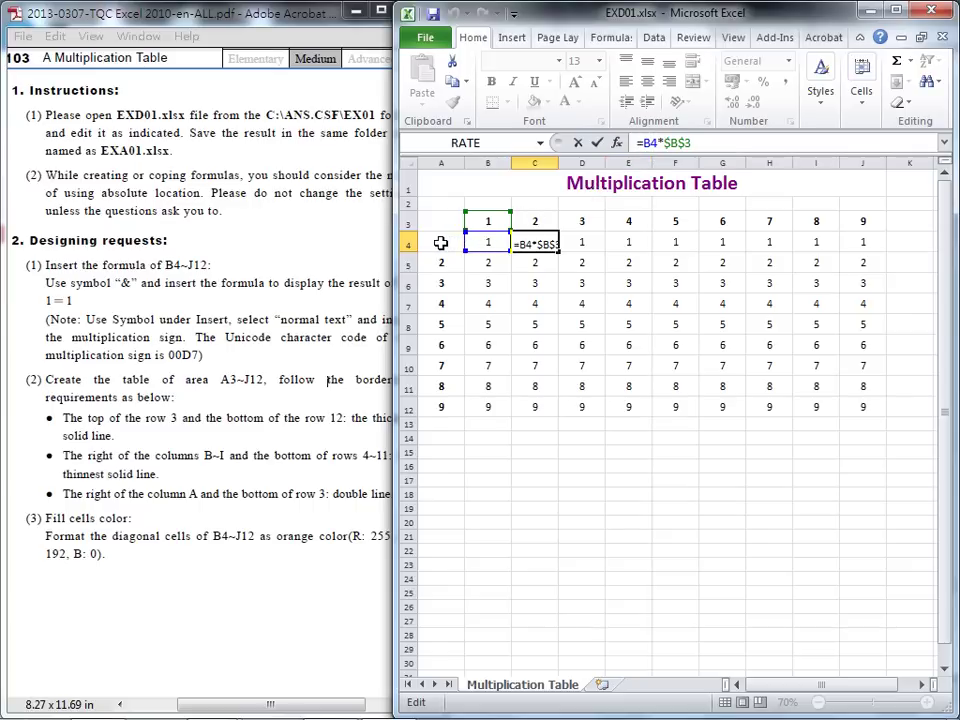
click(575, 244)
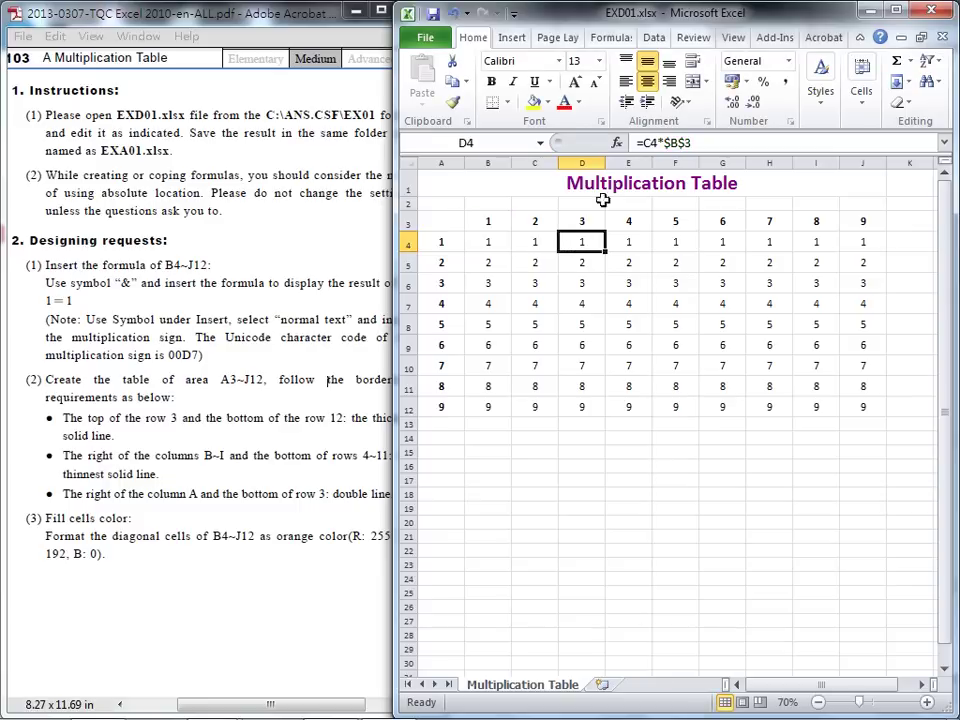
click(656, 144)
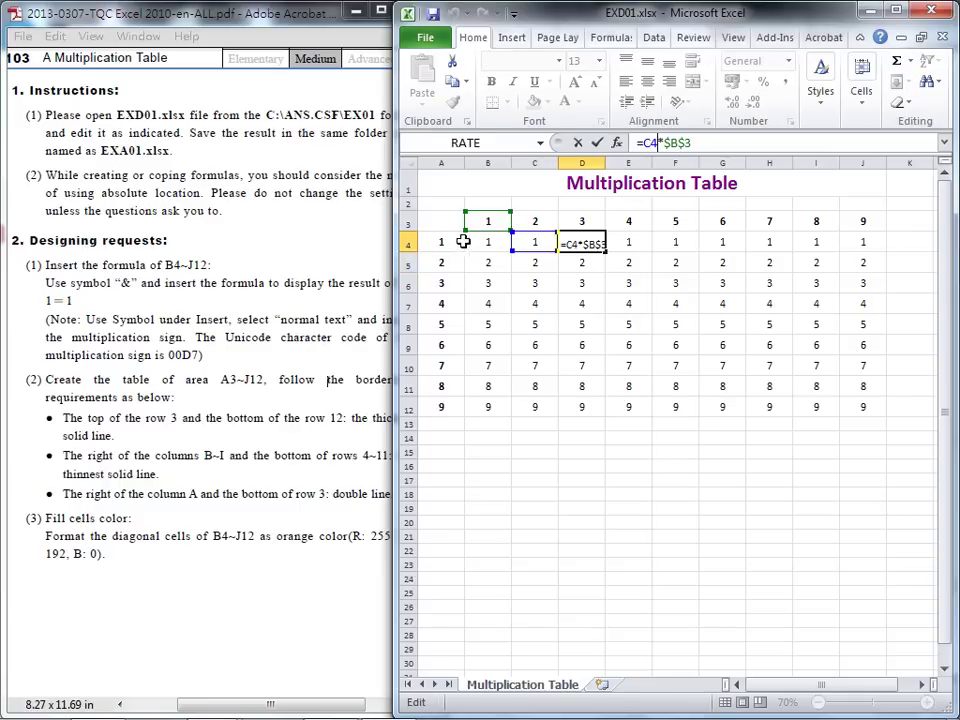
click(578, 143)
click(580, 262)
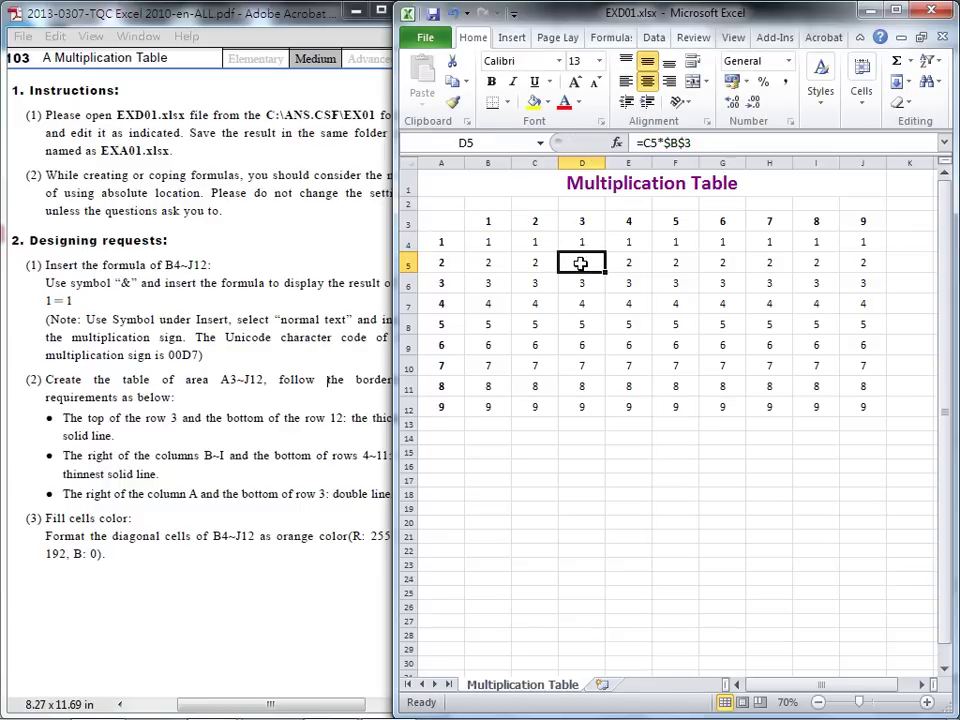
click(652, 143)
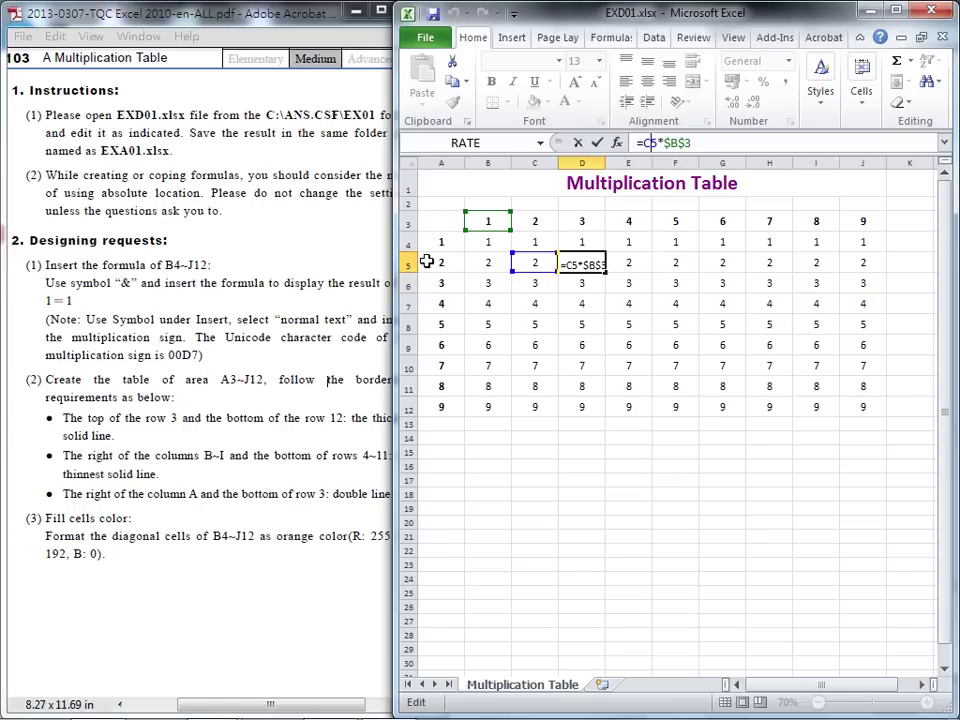
click(597, 143)
click(621, 285)
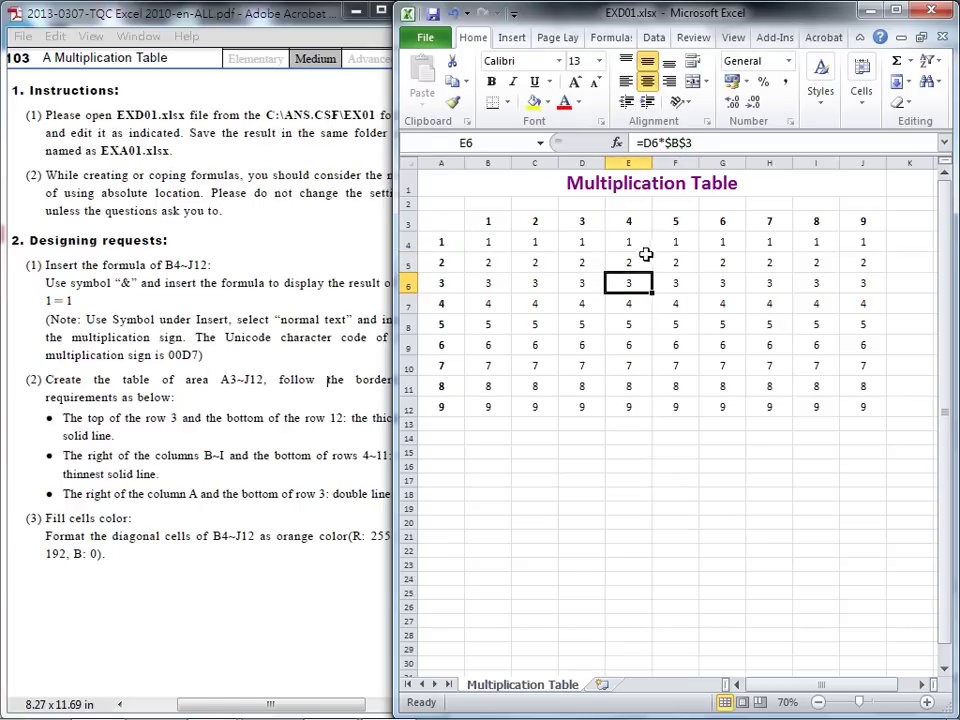
click(659, 145)
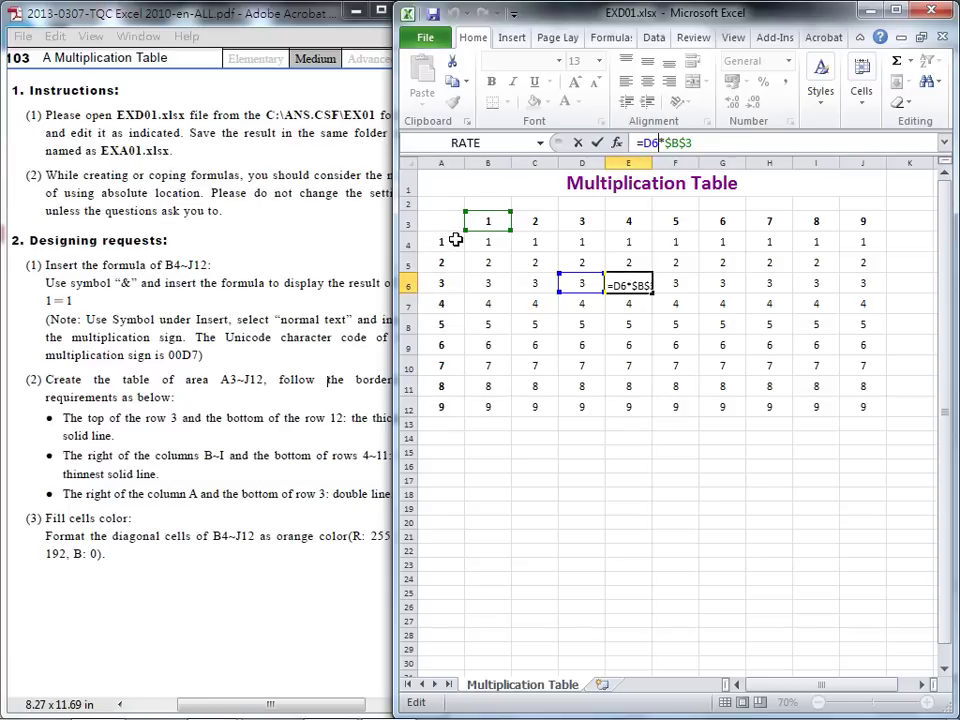
click(578, 145)
click(488, 242)
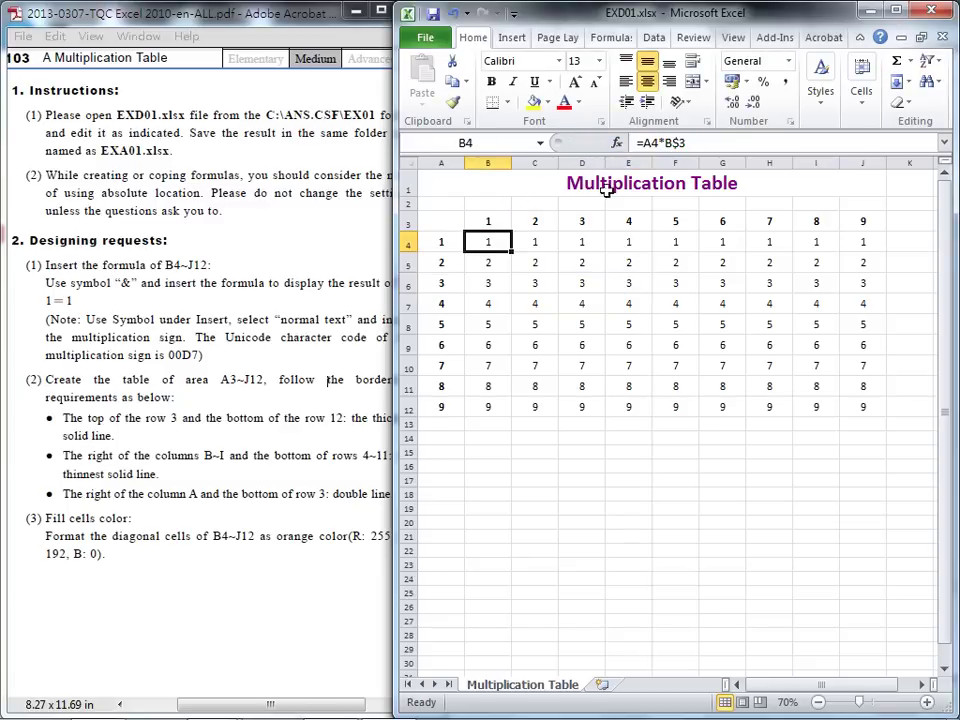
Step: Change the formula in cell B4 to =$A4*B$3 so that only the column of the A4 reference is locked
click(652, 143)
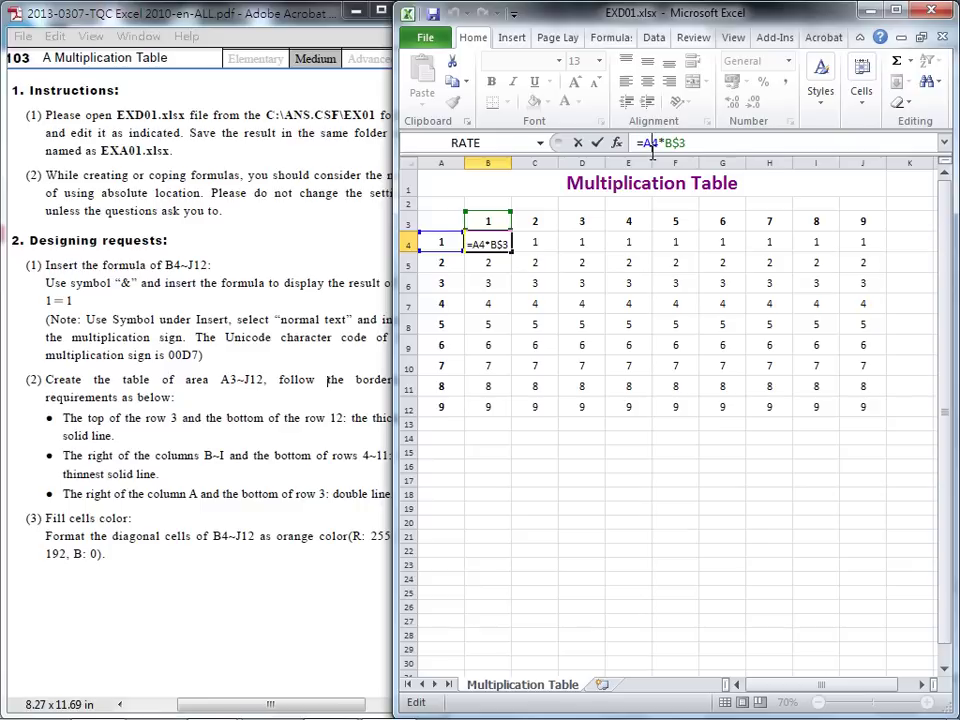
key(F4)
key(F4)
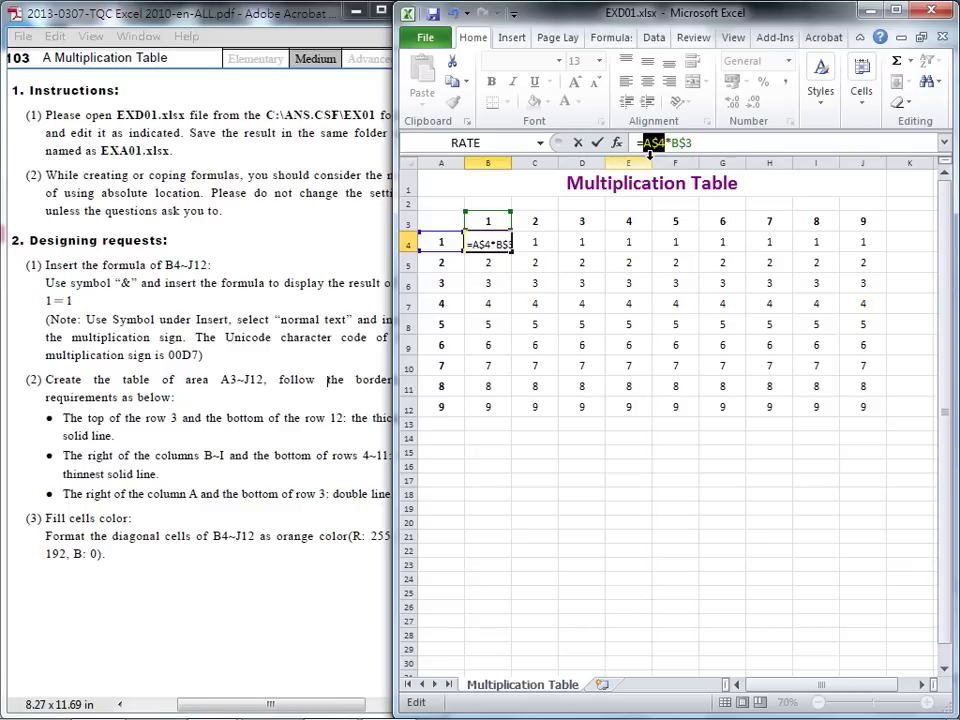
key(F4)
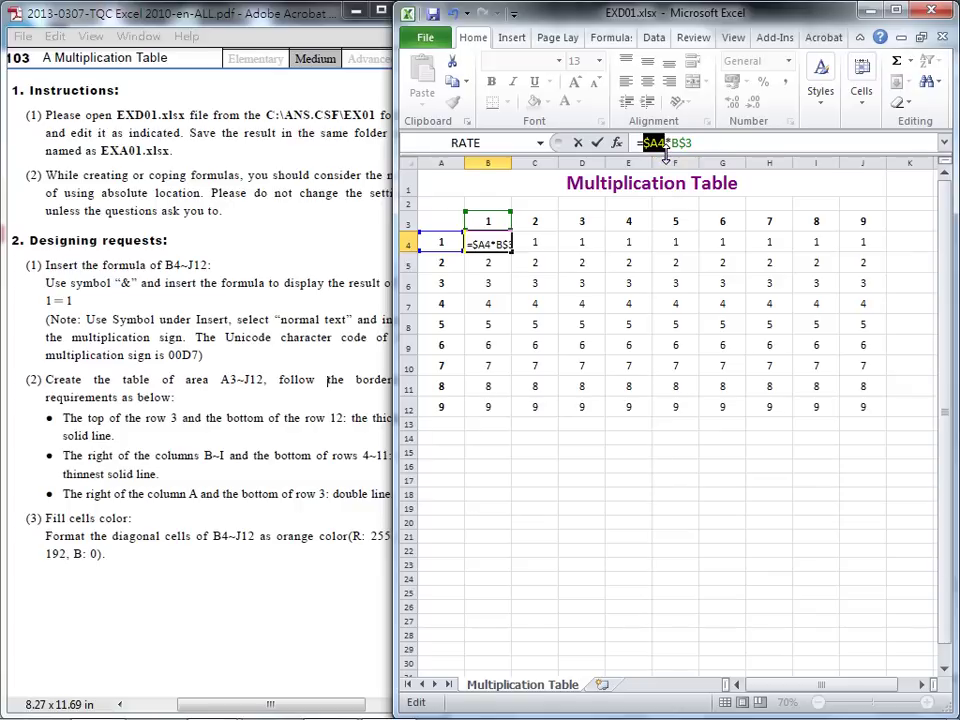
click(597, 143)
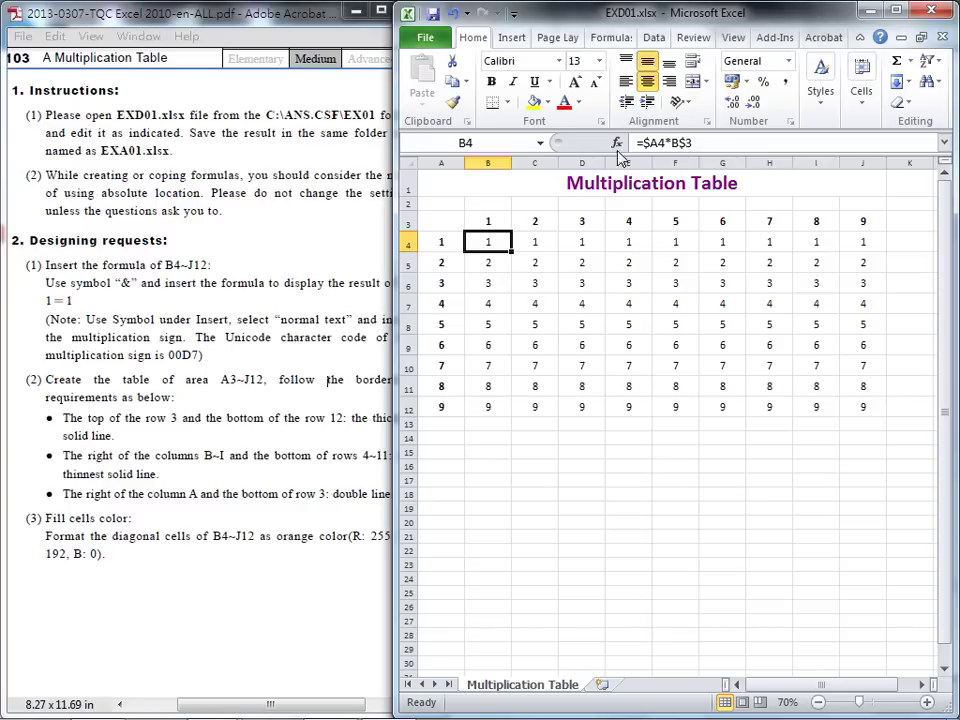
Step: Fill the B4 formula through B4:J12 and review the references in B4 without changing them
drag(511, 252, 877, 417)
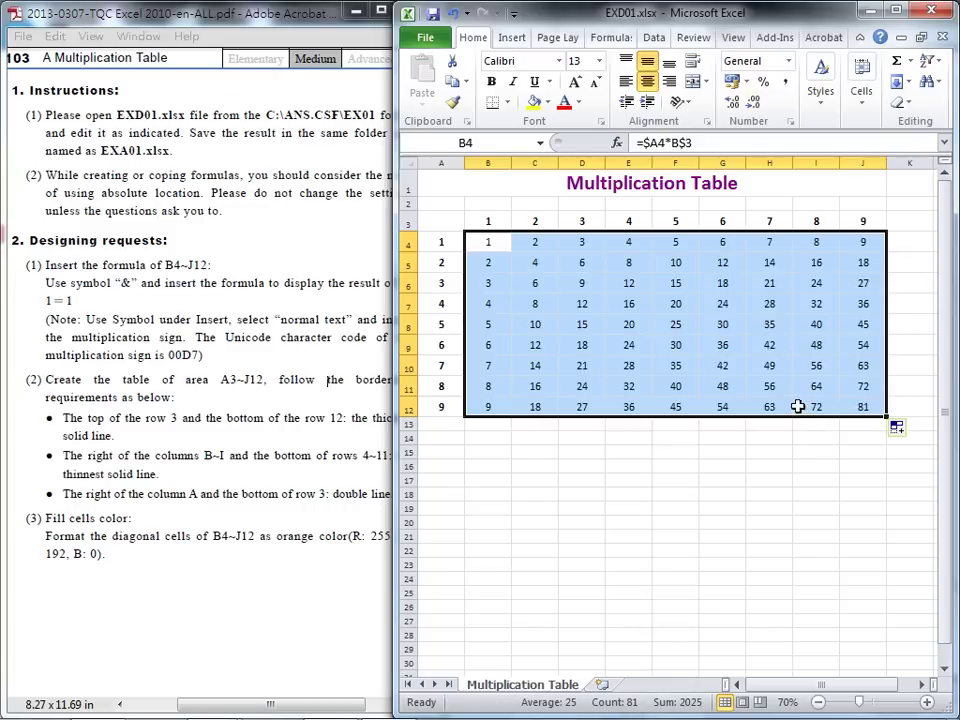
click(492, 246)
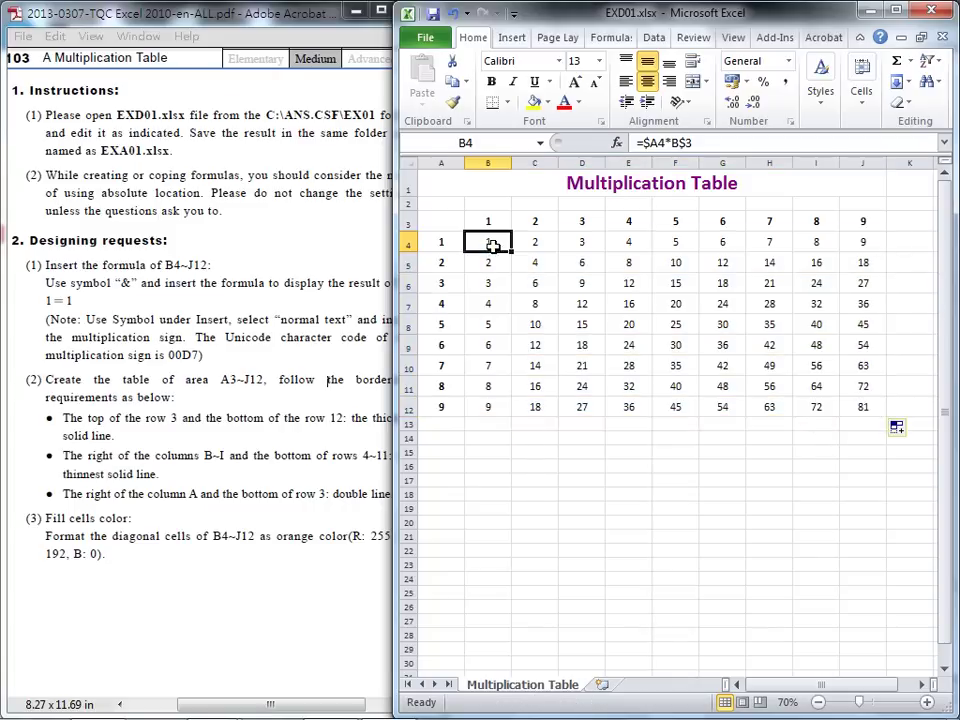
click(651, 141)
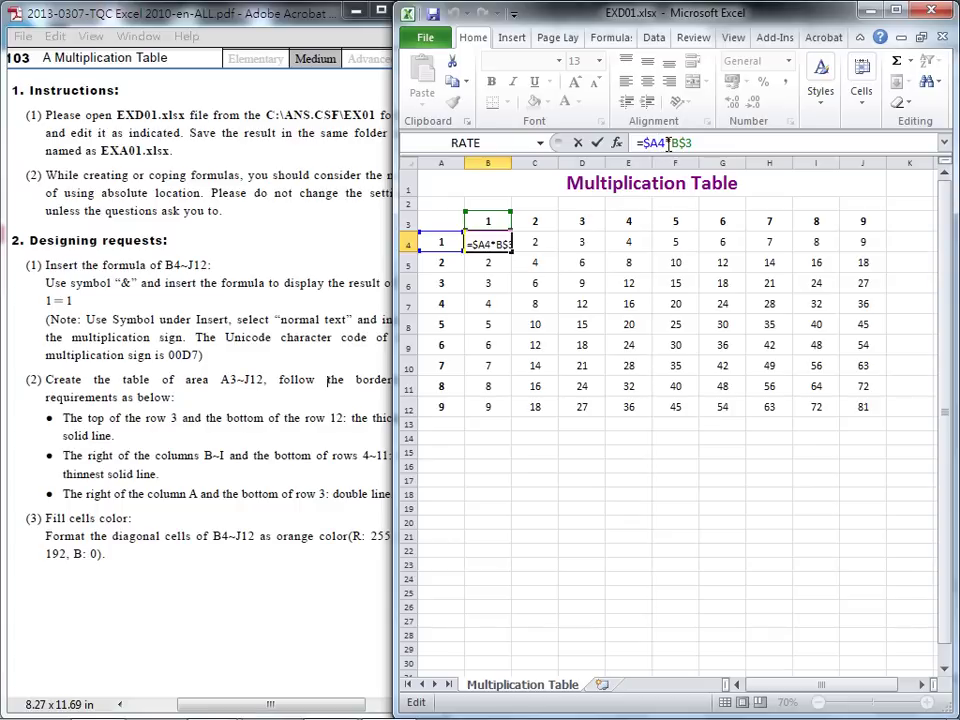
click(578, 144)
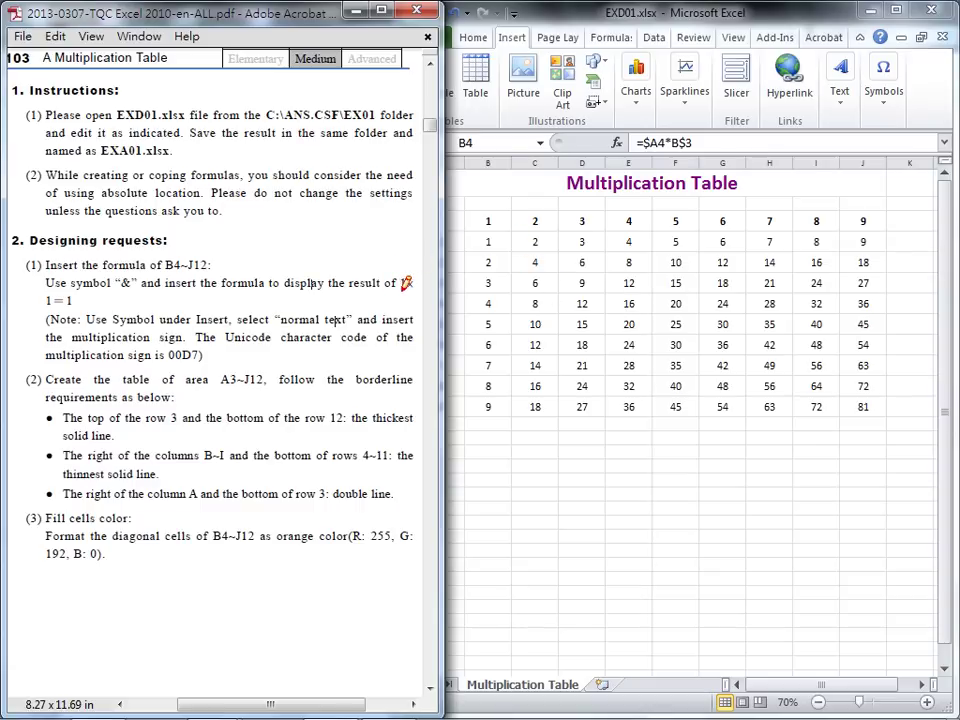
Step: Read the exercise's first design request about the & symbol, the displayed result format and the multiplication sign's Unicode code
drag(400, 290, 414, 290)
drag(45, 310, 74, 310)
drag(281, 326, 350, 326)
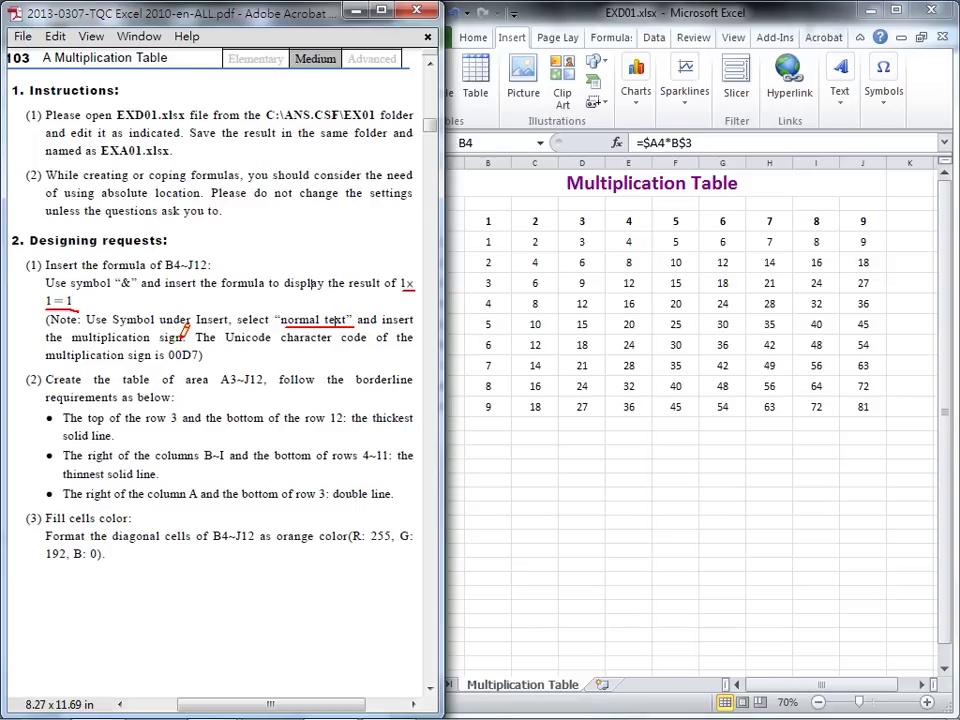
drag(226, 345, 367, 345)
drag(166, 366, 196, 366)
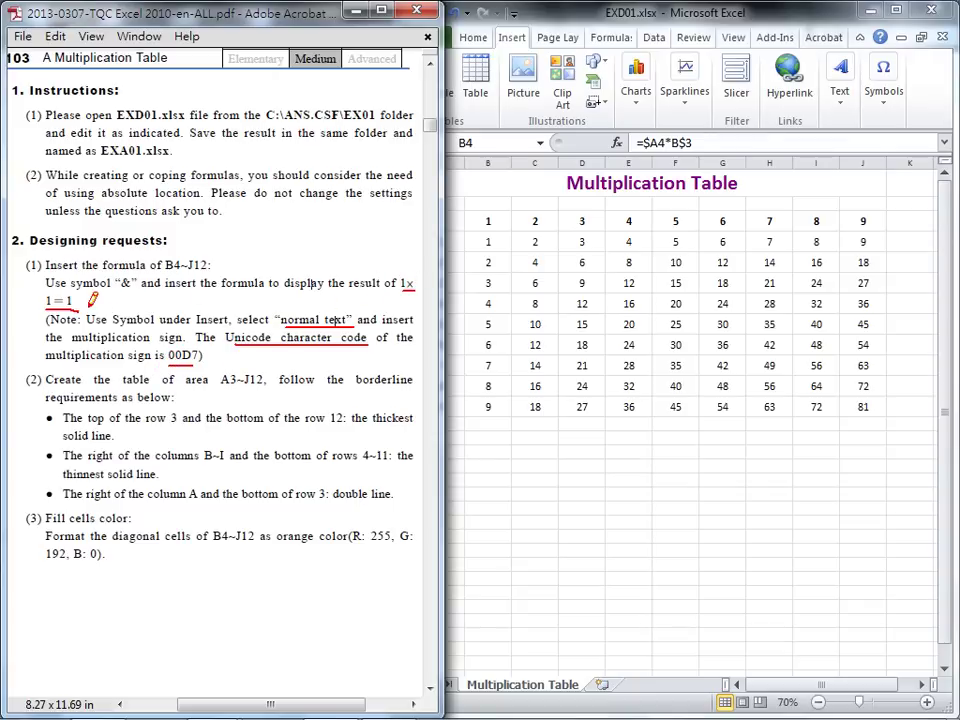
drag(115, 291, 136, 290)
key(Escape)
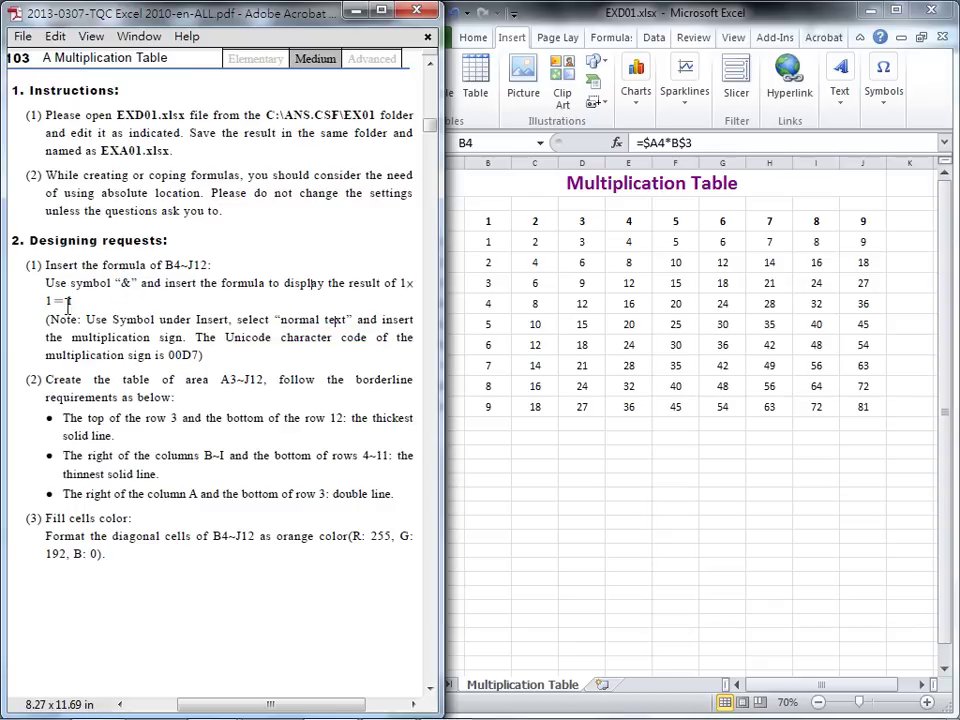
Step: Put the column-locked reference $A4 followed by & at the start of the formula in cell B4
click(480, 241)
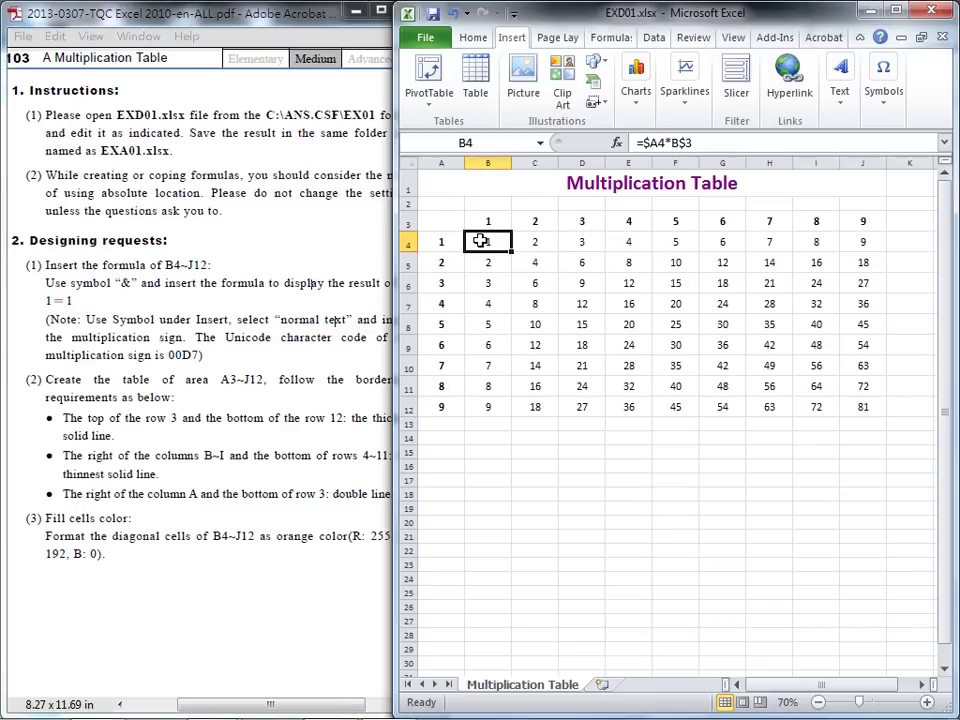
click(643, 143)
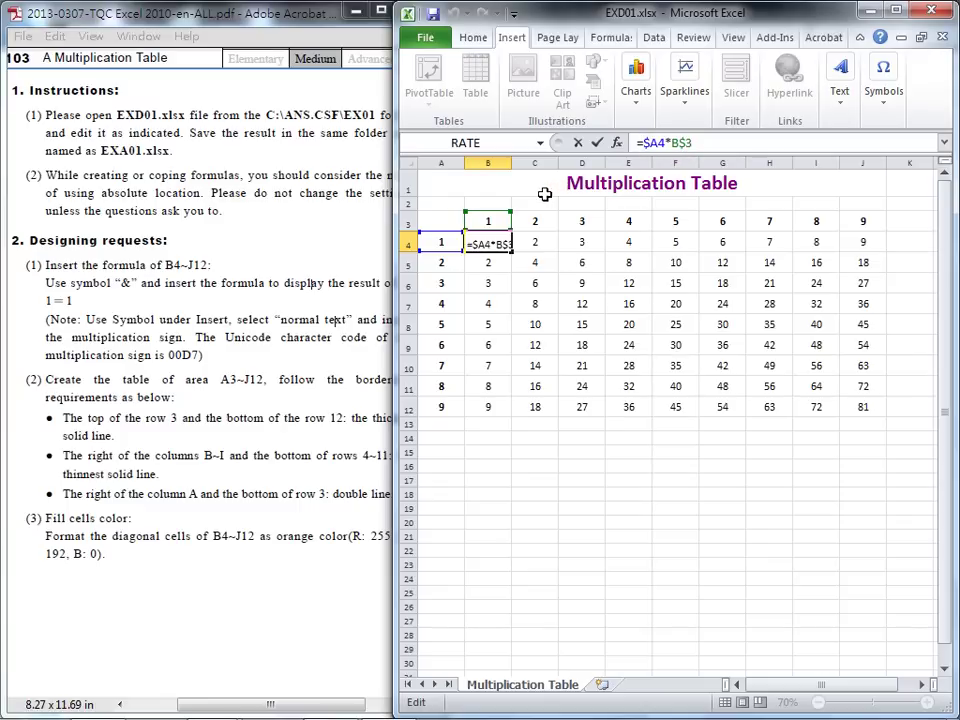
click(438, 243)
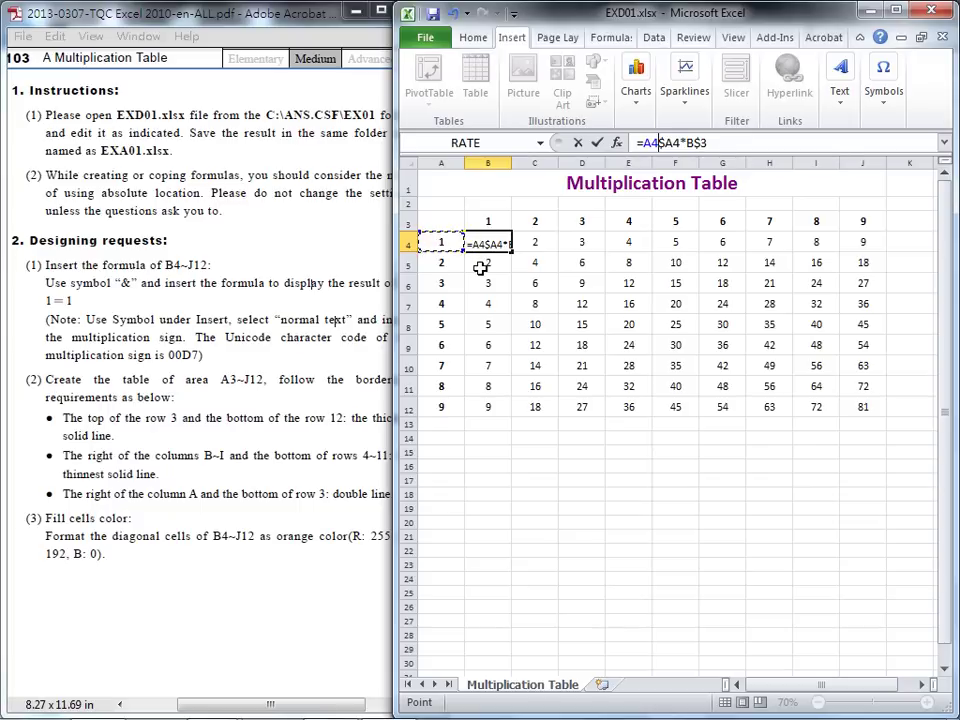
double_click(650, 145)
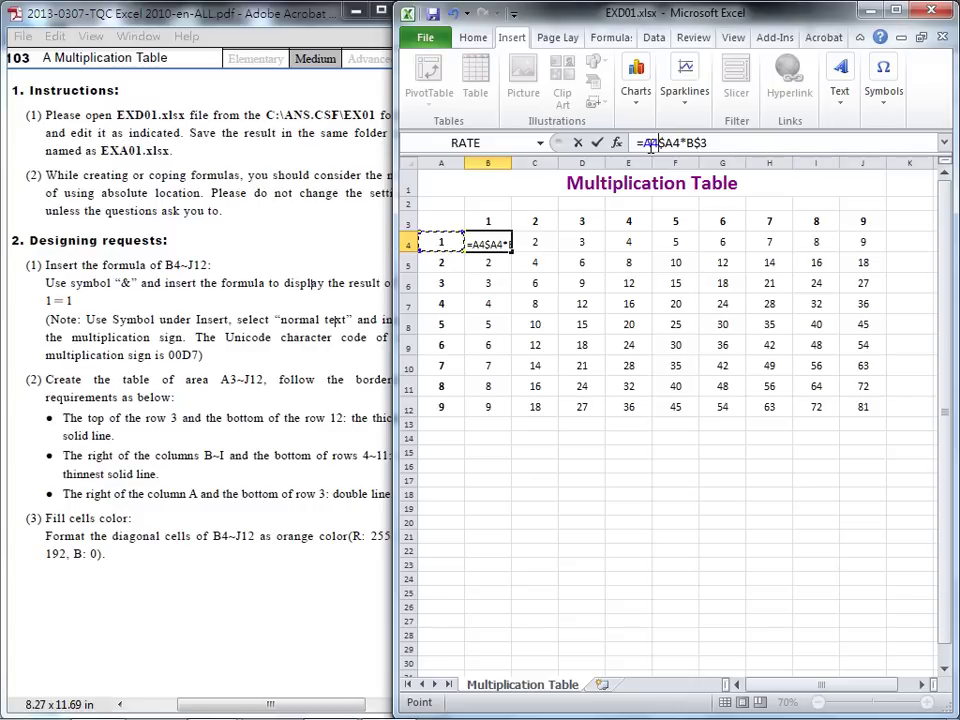
key(F4)
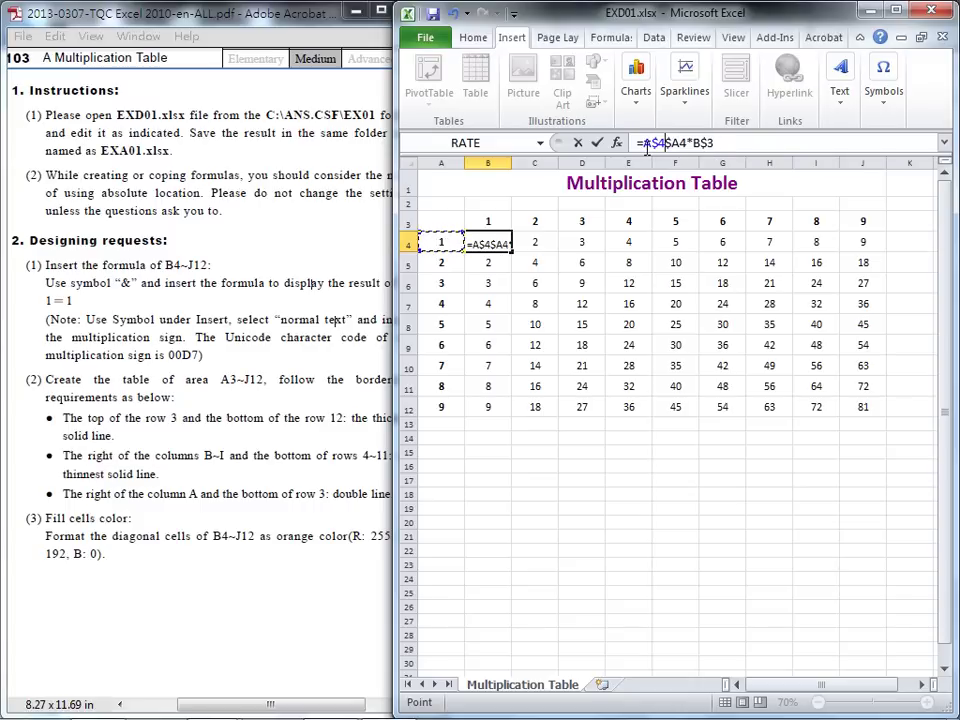
key(F4)
key(F4)
text(&)
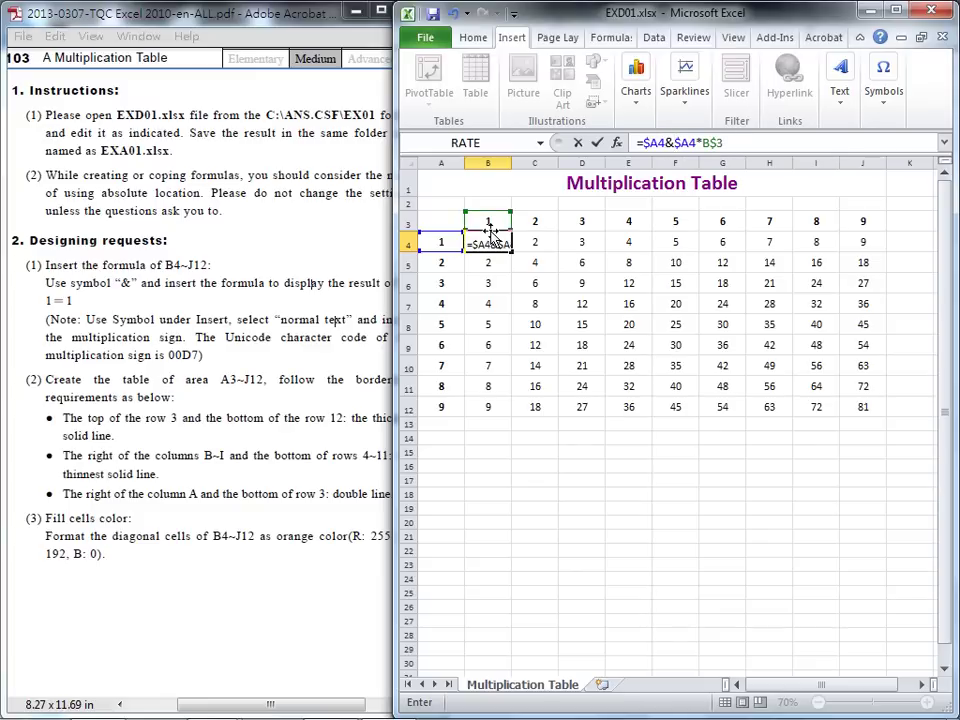
Step: Add the quoted text "x" followed by & after the leading $A4& in the B4 formula
text(")
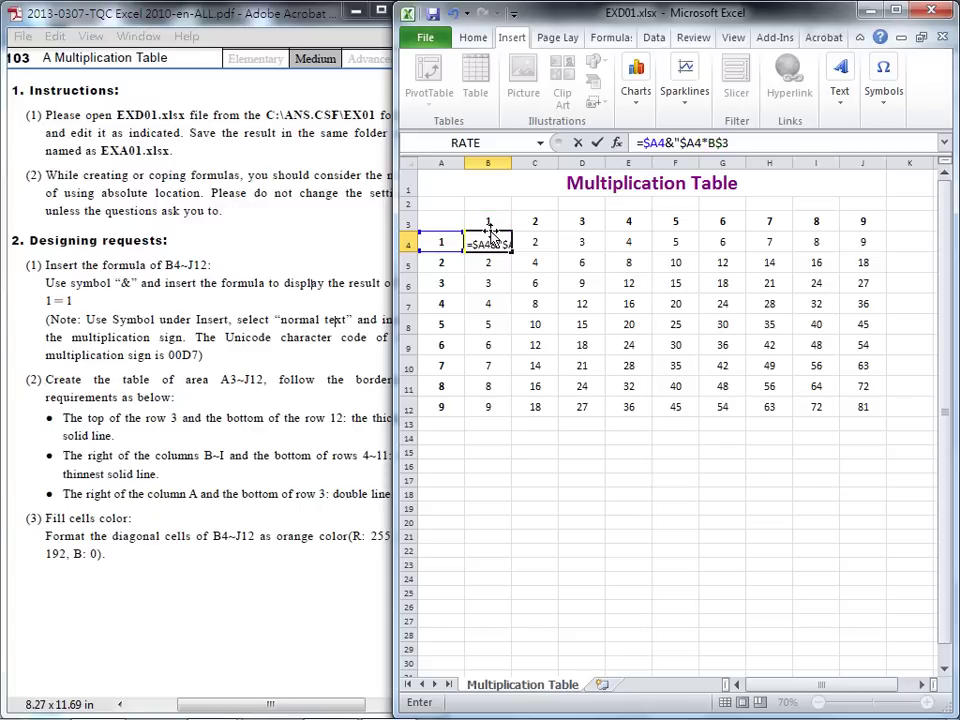
click(884, 100)
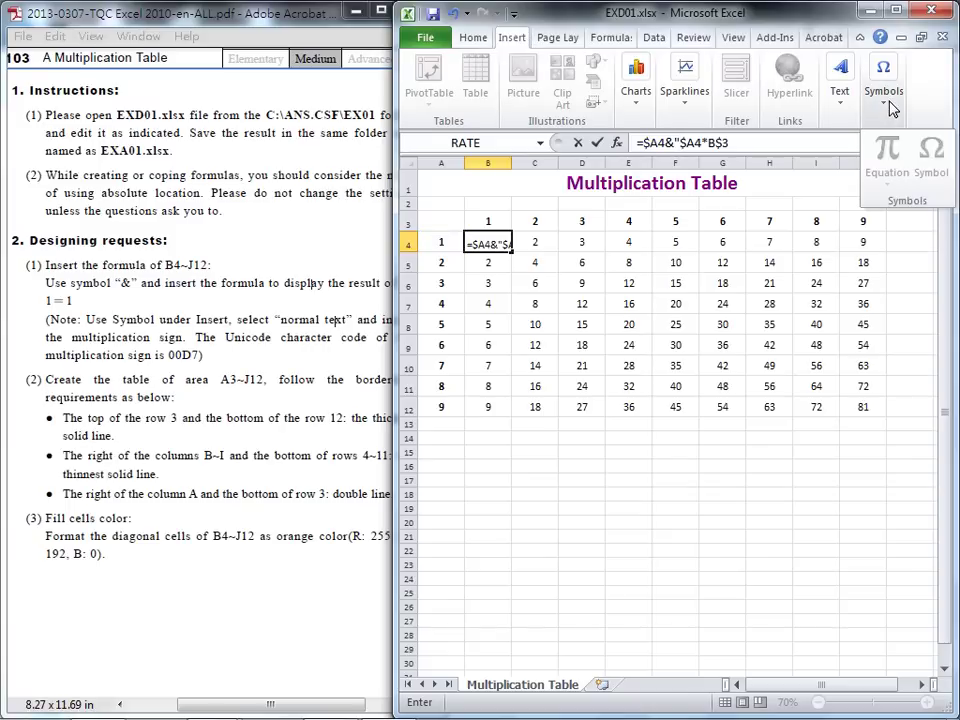
click(679, 143)
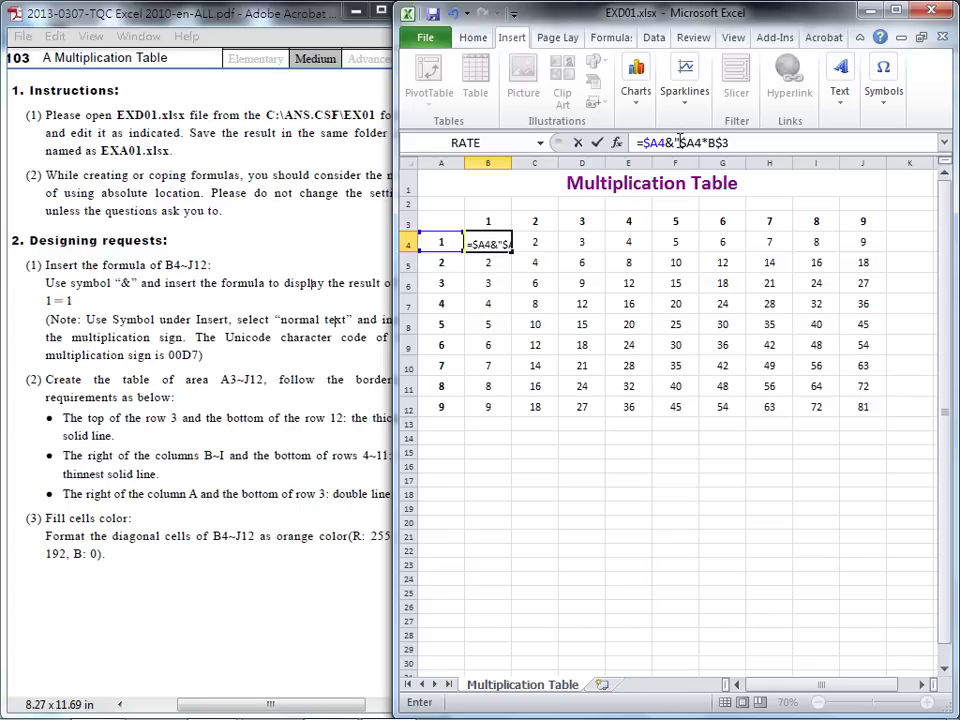
click(679, 143)
text(x)
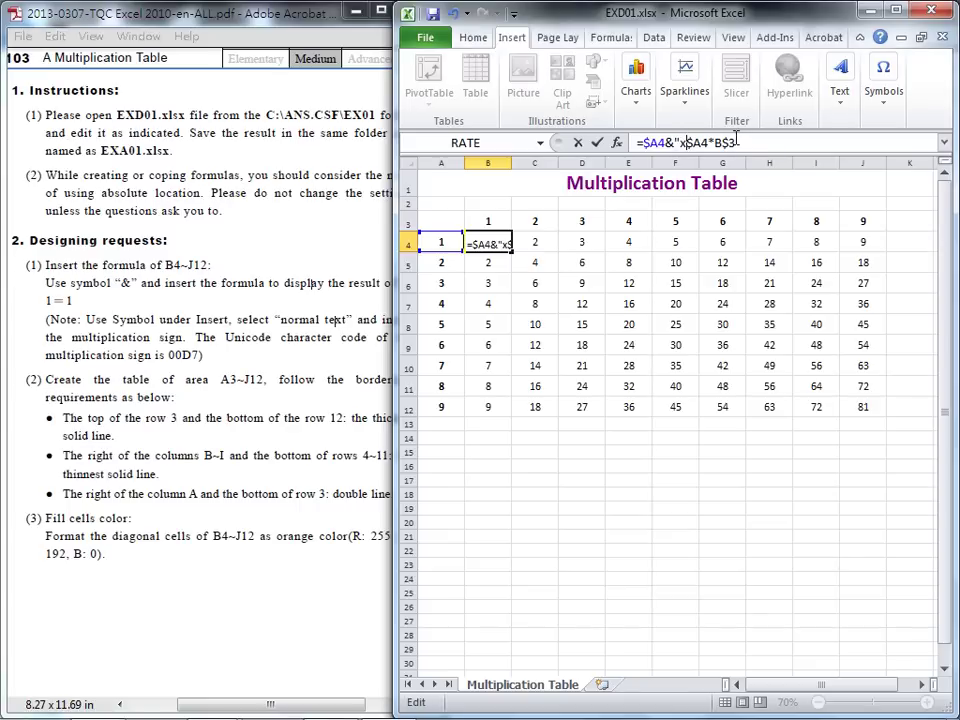
text(")
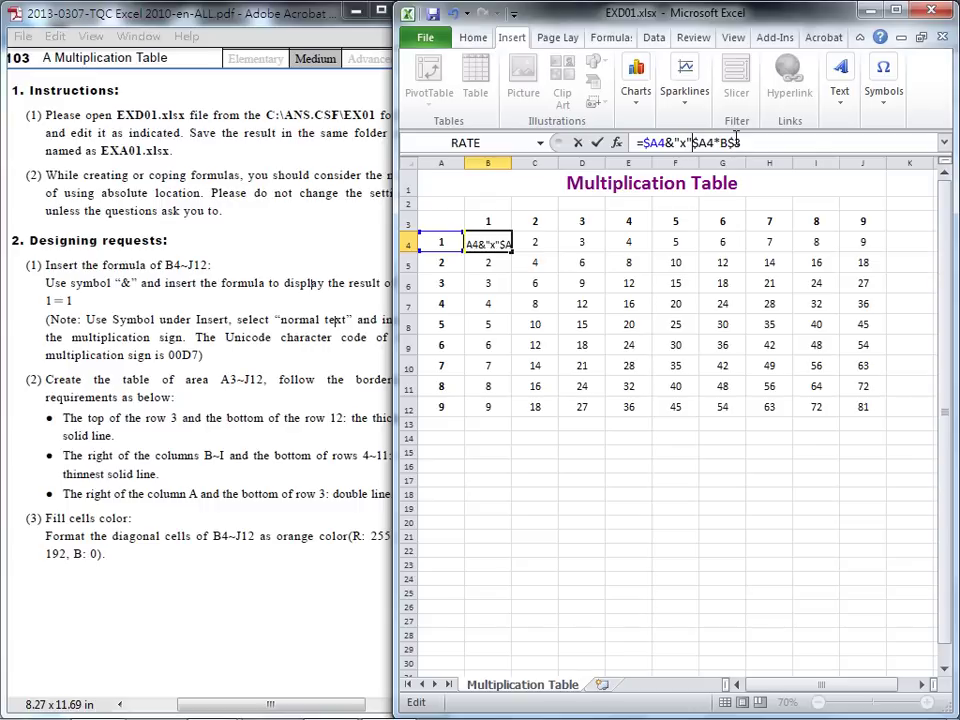
text(&)
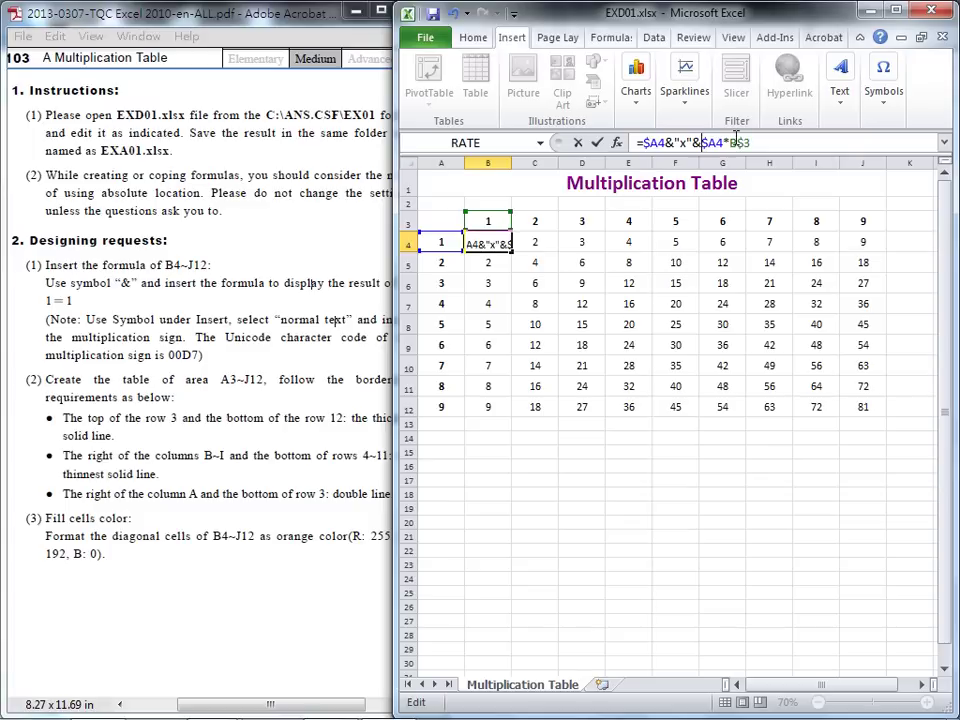
Step: Add B$3 and the quoted text "=" with joining & symbols, completing B4 as =$A4&"x"&B$3&"="&$A4*B$3
click(492, 222)
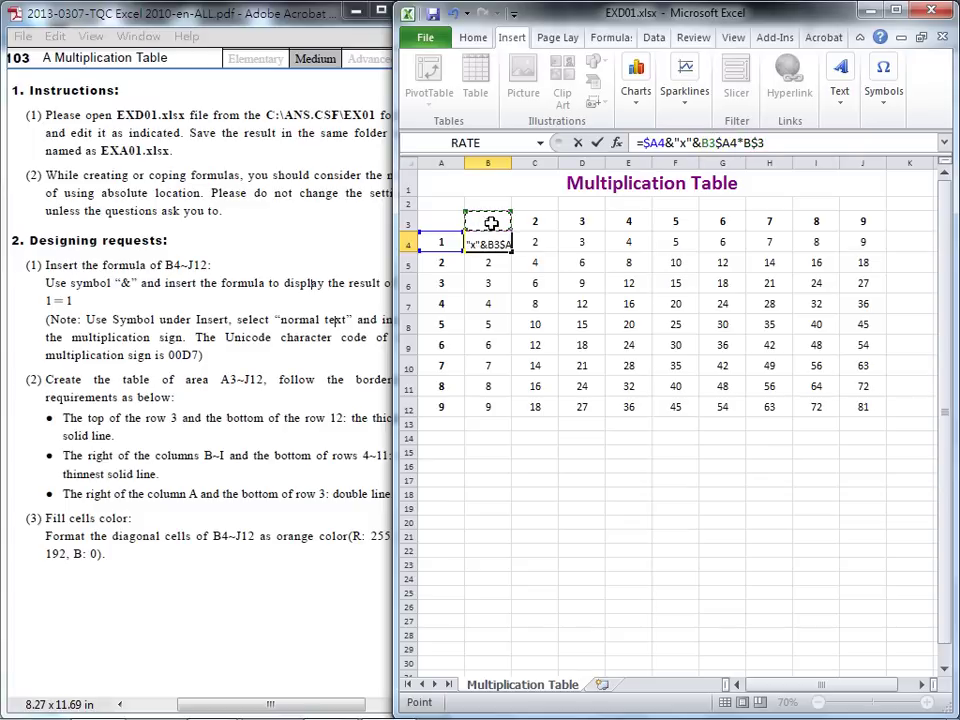
key(F4)
key(F4)
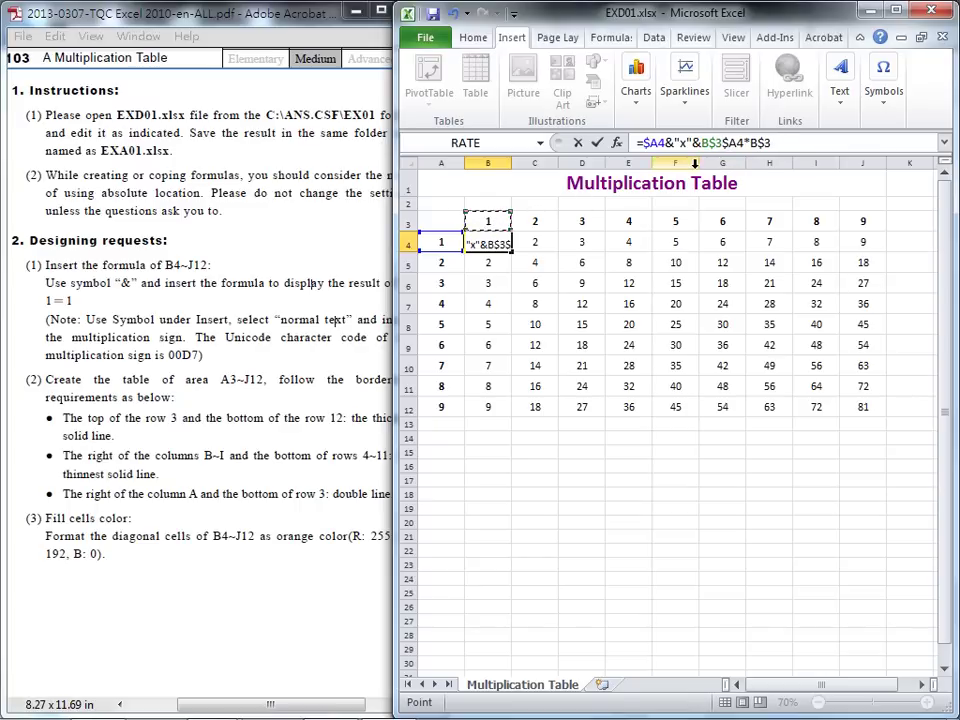
text(&)
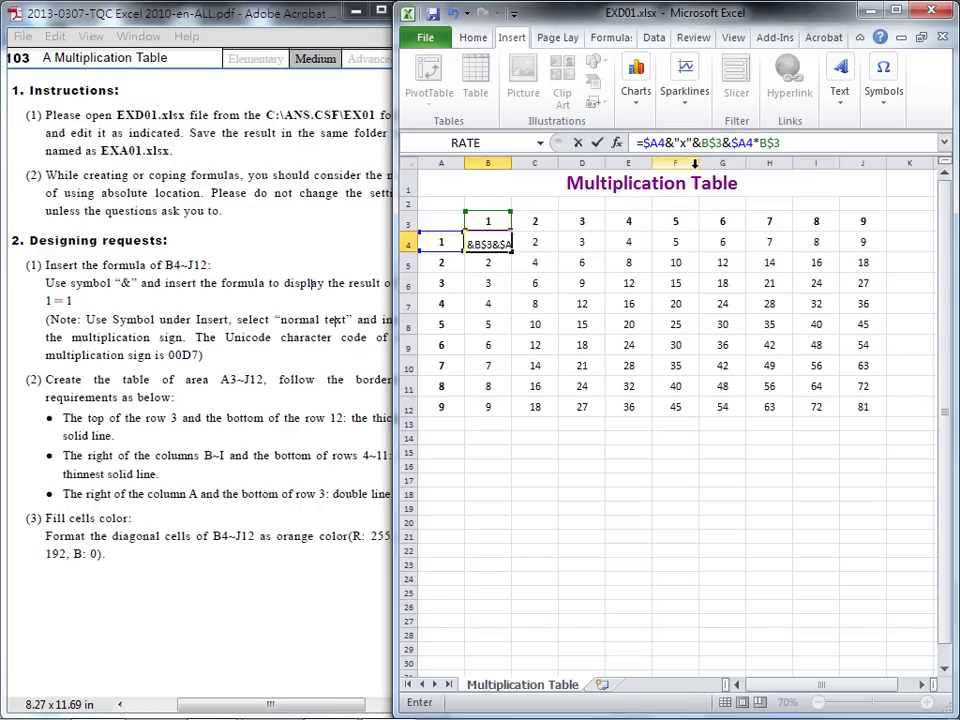
text("=")
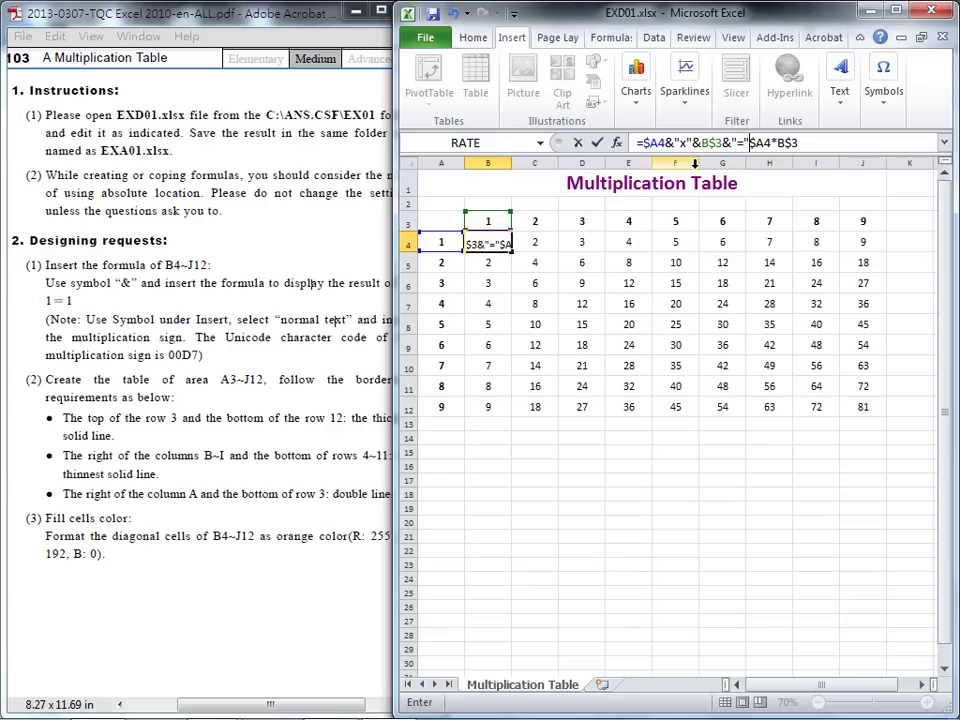
text(&)
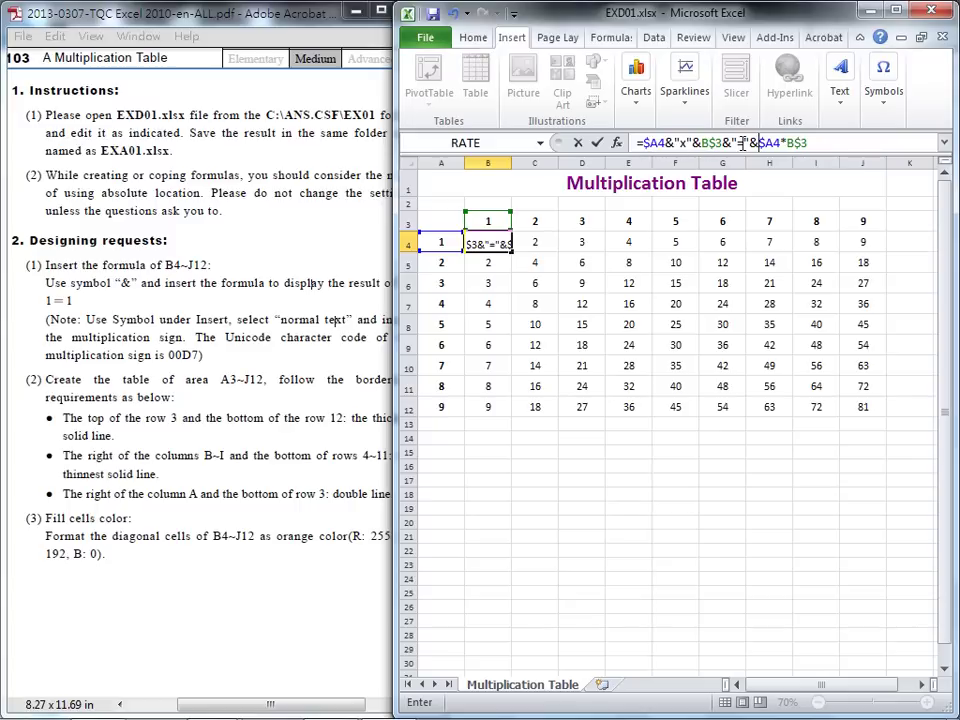
click(598, 142)
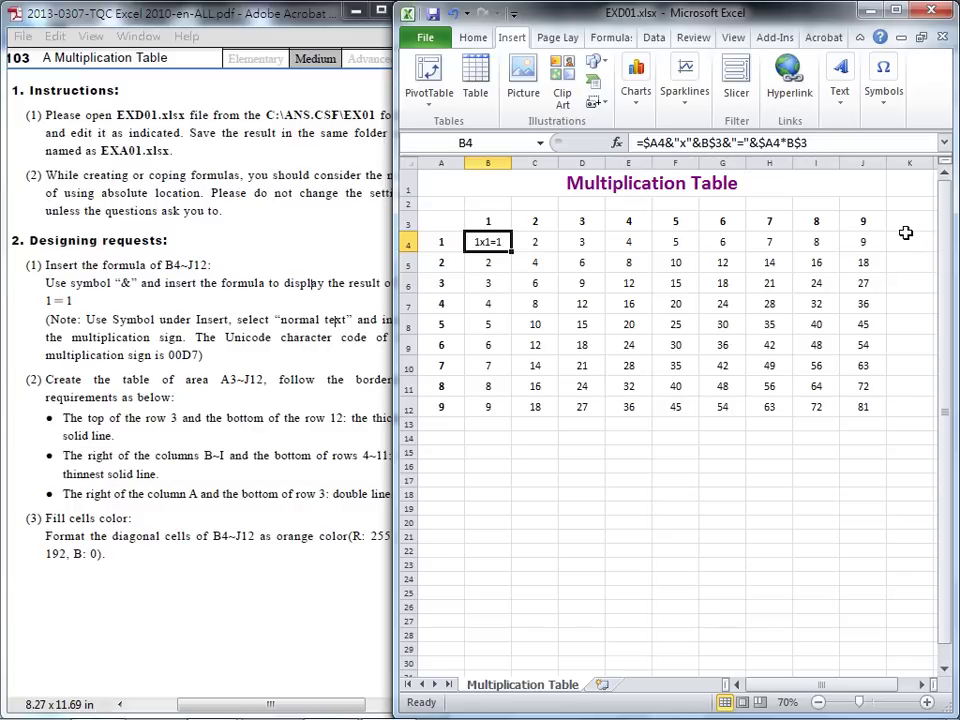
Step: Insert the multiplication sign, Unicode 00D7 in normal text, into empty cell K4, copy it, and cancel the cell entry
click(908, 237)
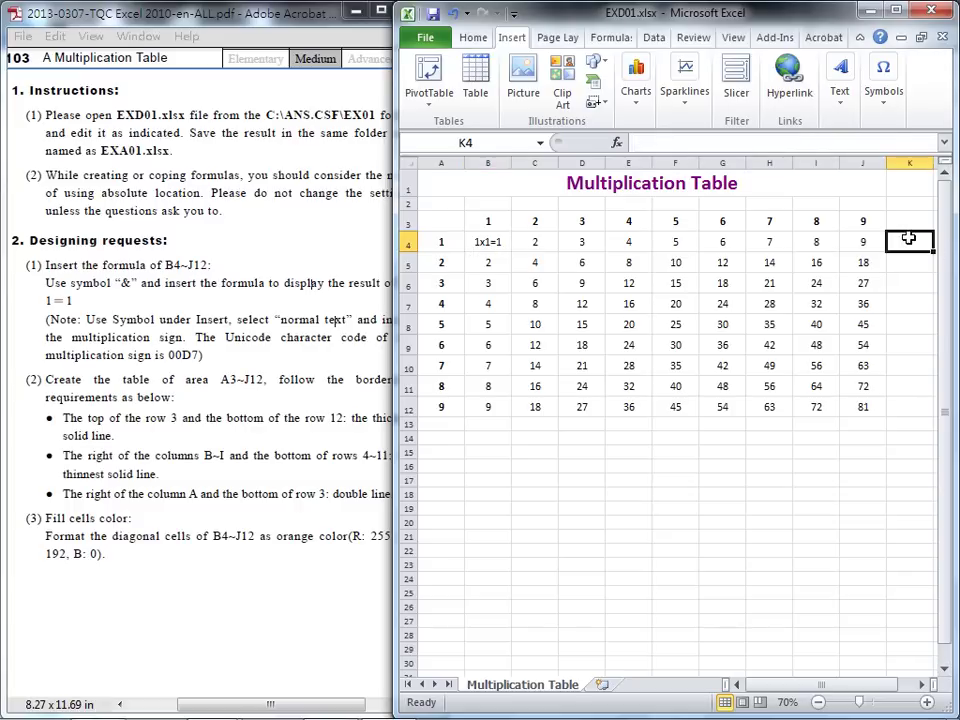
click(882, 108)
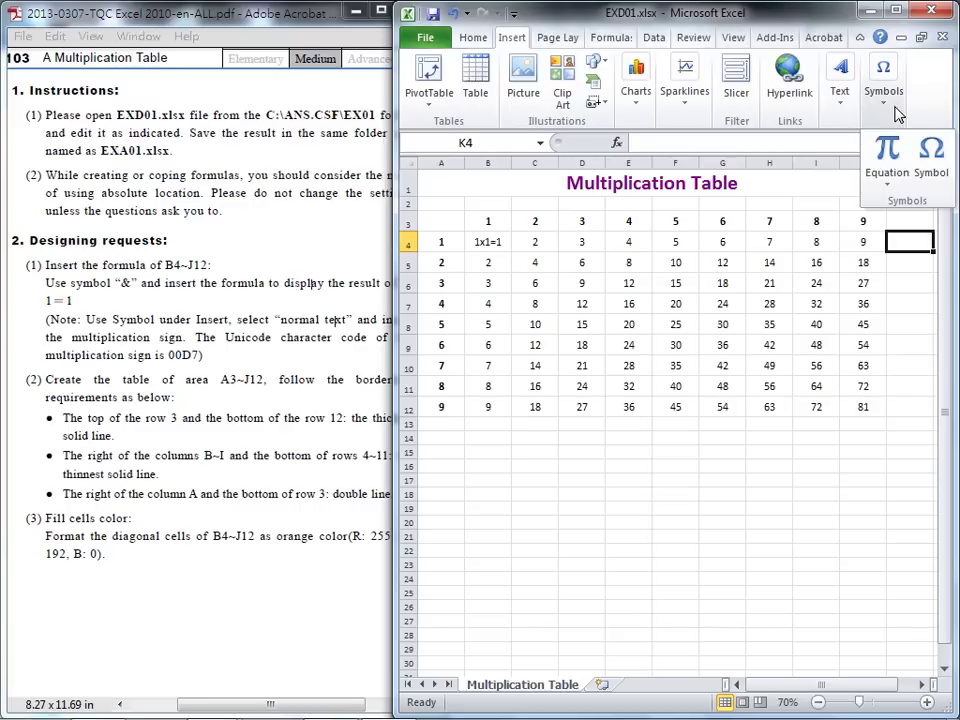
click(928, 165)
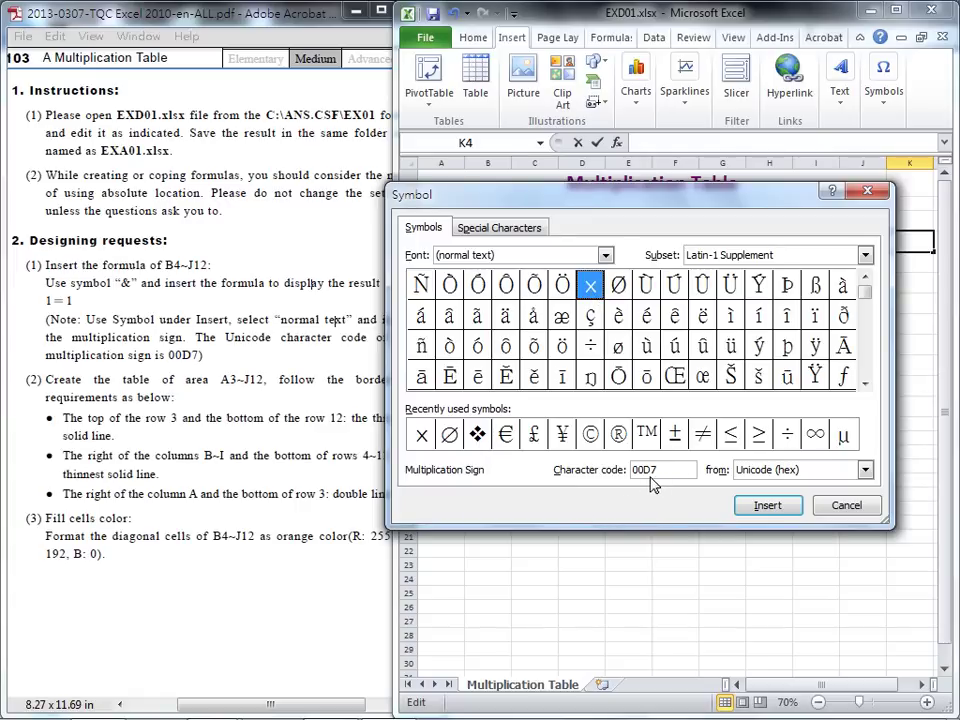
click(775, 508)
click(843, 507)
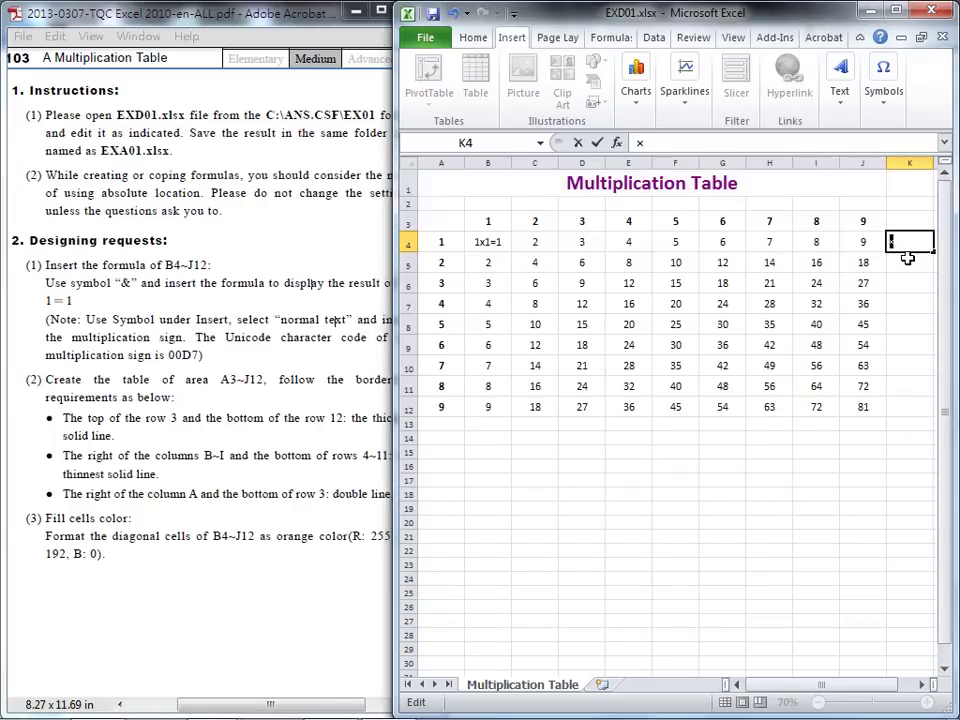
click(578, 142)
Step: Replace the letter x in the B4 formula with the copied × sign and fill the formula through B4:J12
click(470, 248)
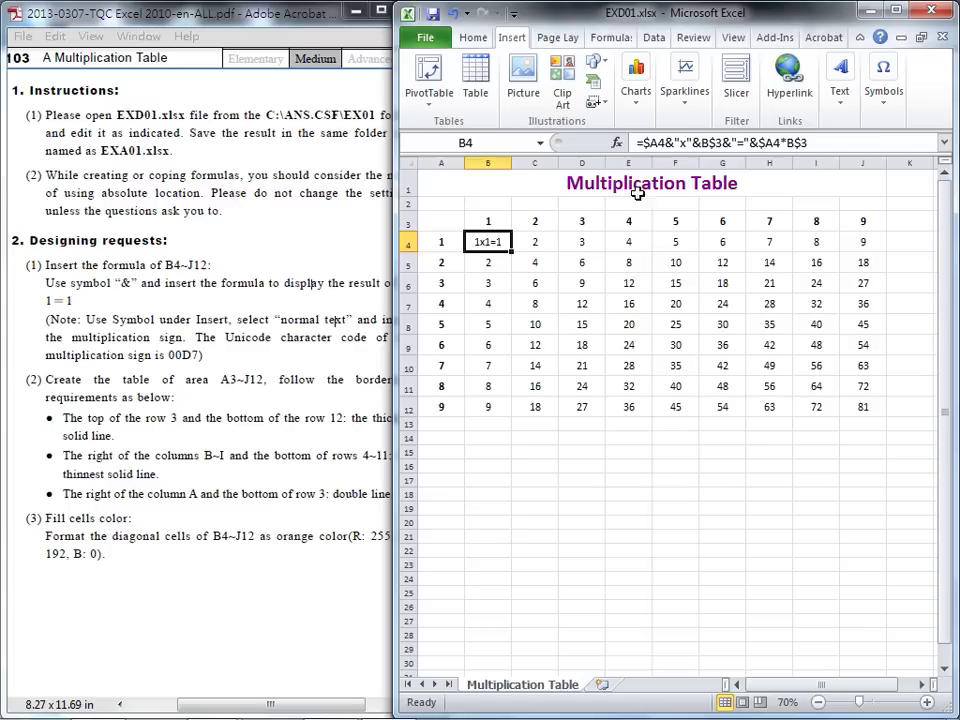
click(683, 143)
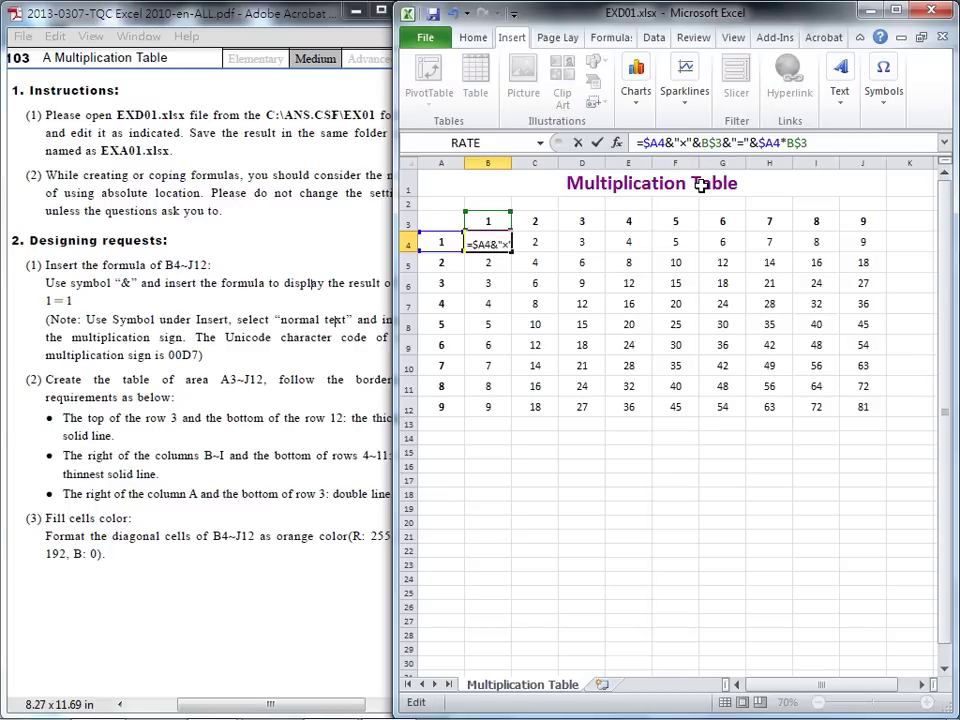
click(597, 144)
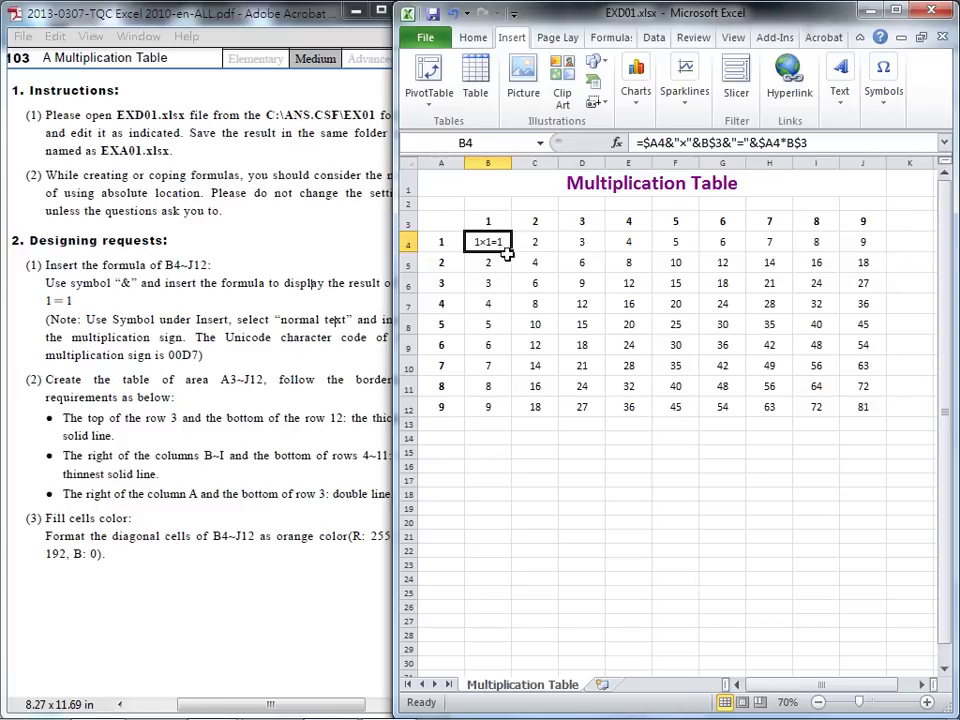
drag(511, 252, 865, 414)
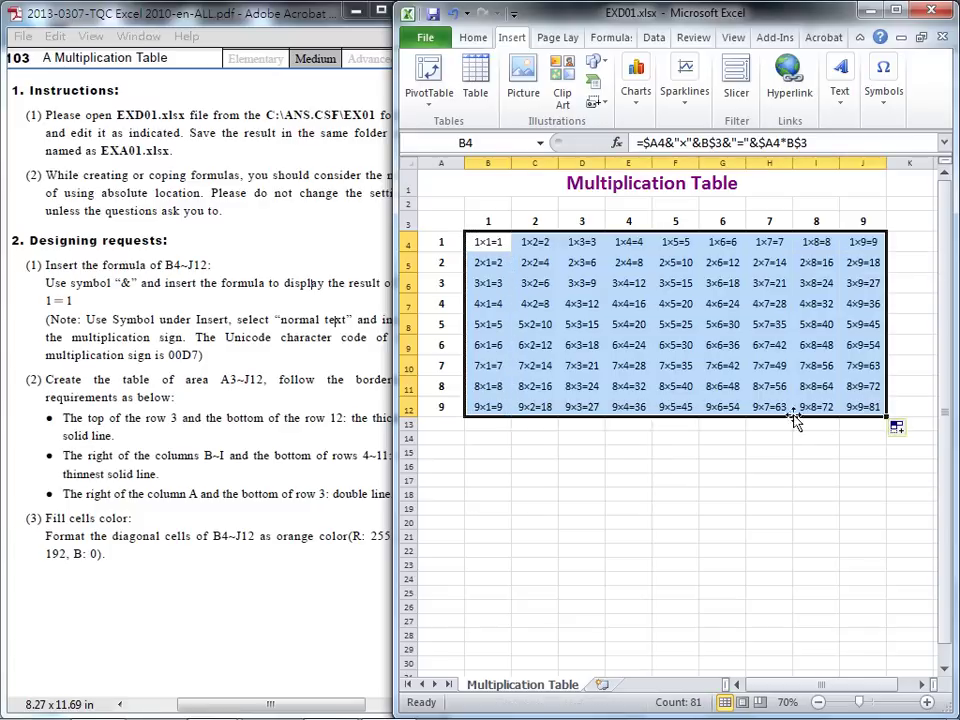
Step: Check the PDF's reference sample, then replace the B$3 after "×"& in the B4 formula with $A4
click(304, 357)
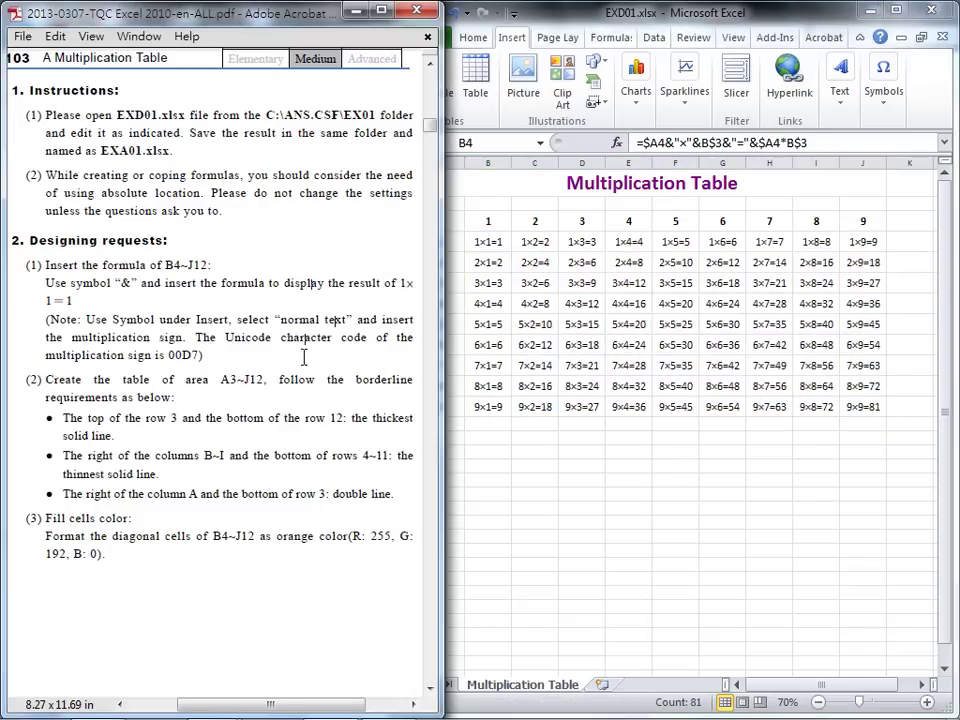
scroll(304, 357, down, 10)
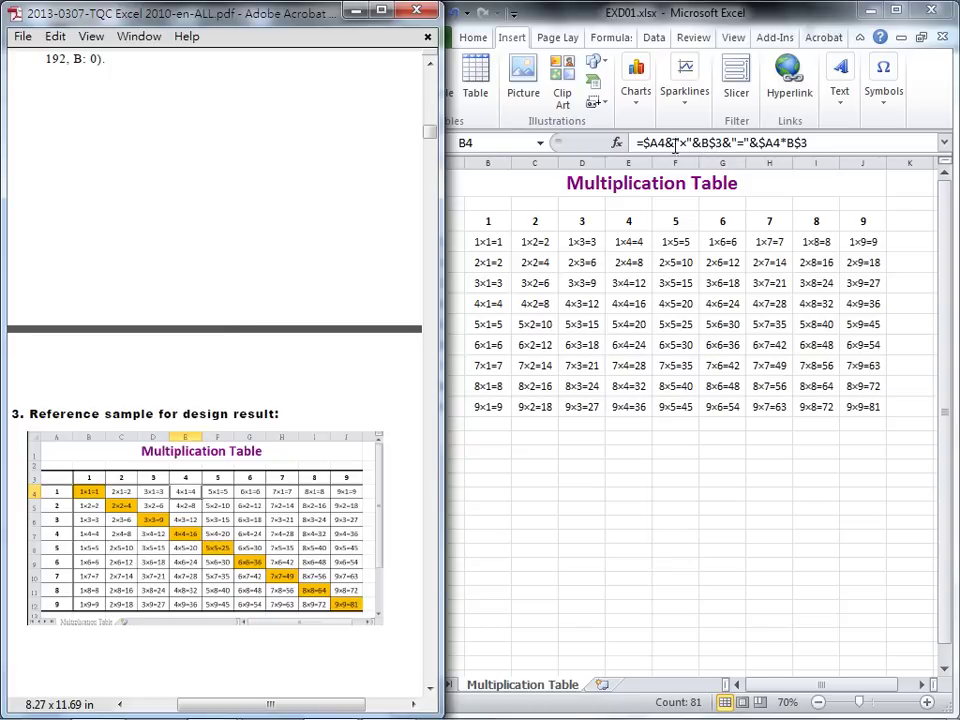
click(490, 246)
click(490, 246)
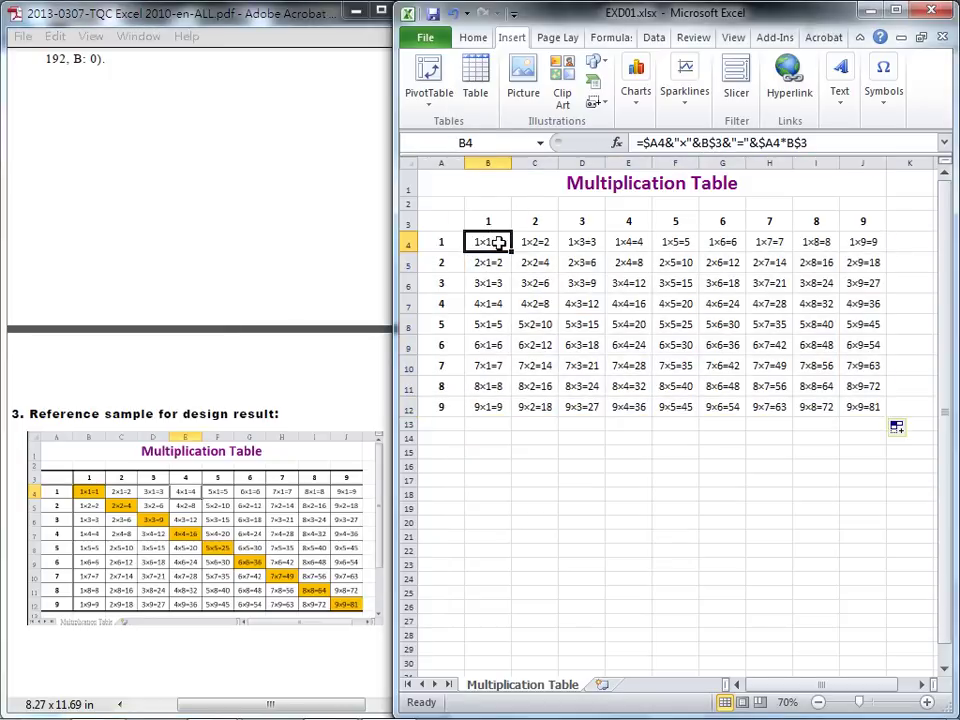
click(641, 143)
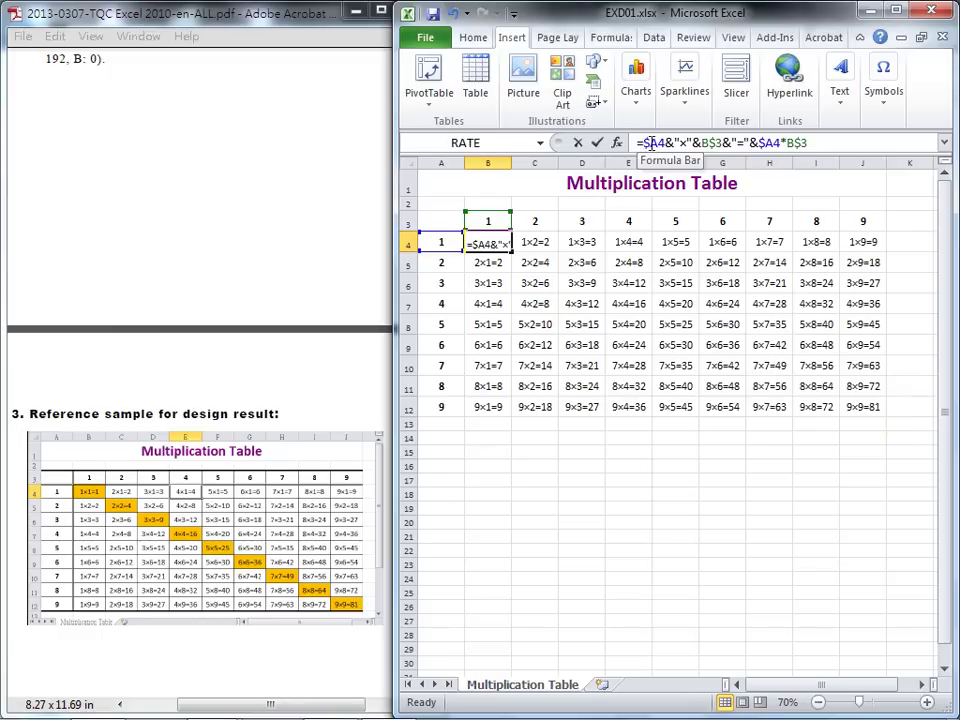
drag(643, 143, 666, 143)
key(ctrl+c)
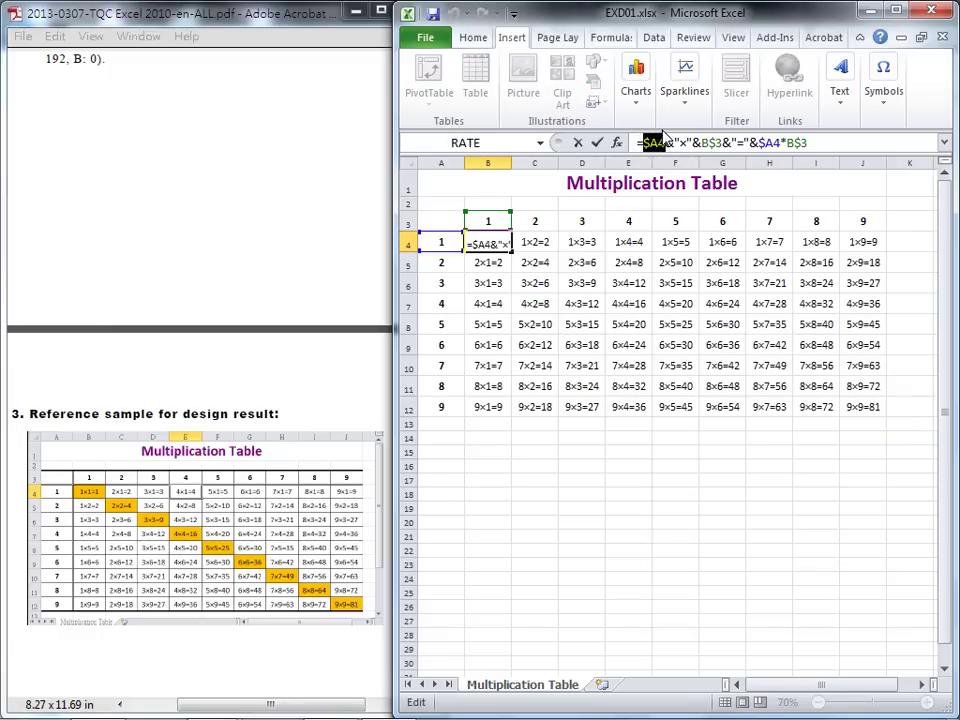
click(725, 143)
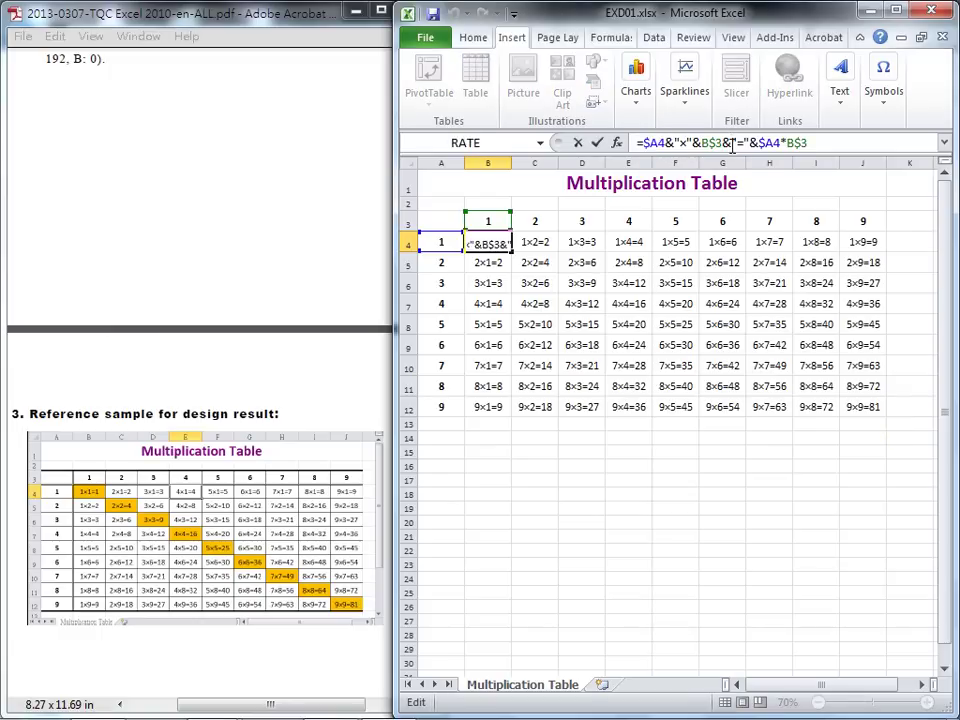
key(ctrl+v)
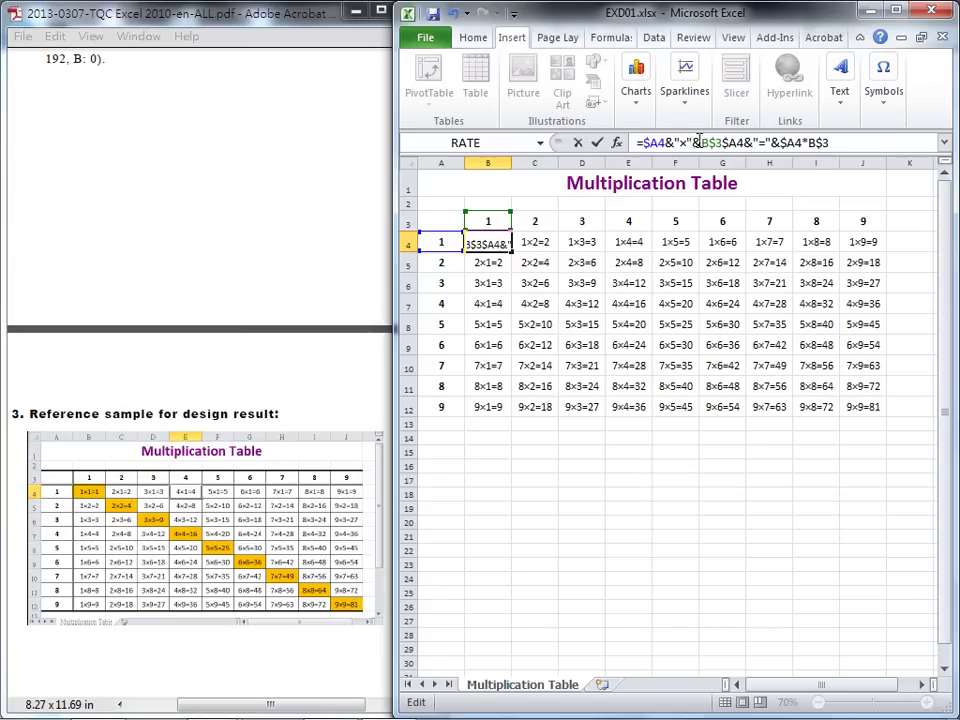
drag(701, 143, 718, 143)
key(Delete)
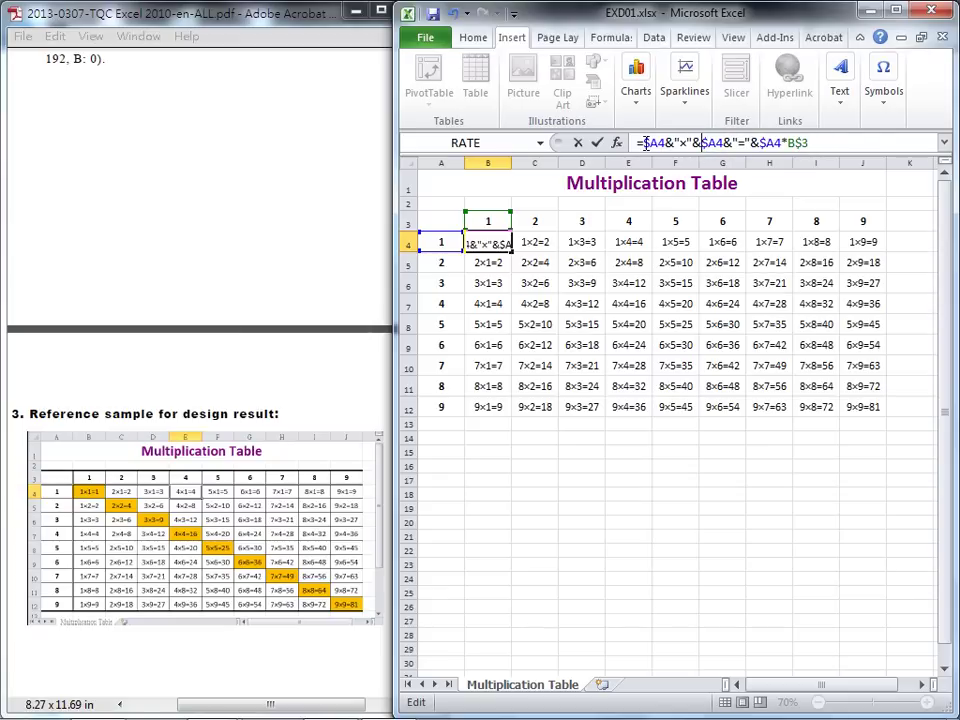
Step: Replace the leading $A4 in B4 with B$3, giving =B$3&"×"&$A4&"="&$A4*B$3, and fill it through B4:J12
drag(645, 143, 660, 143)
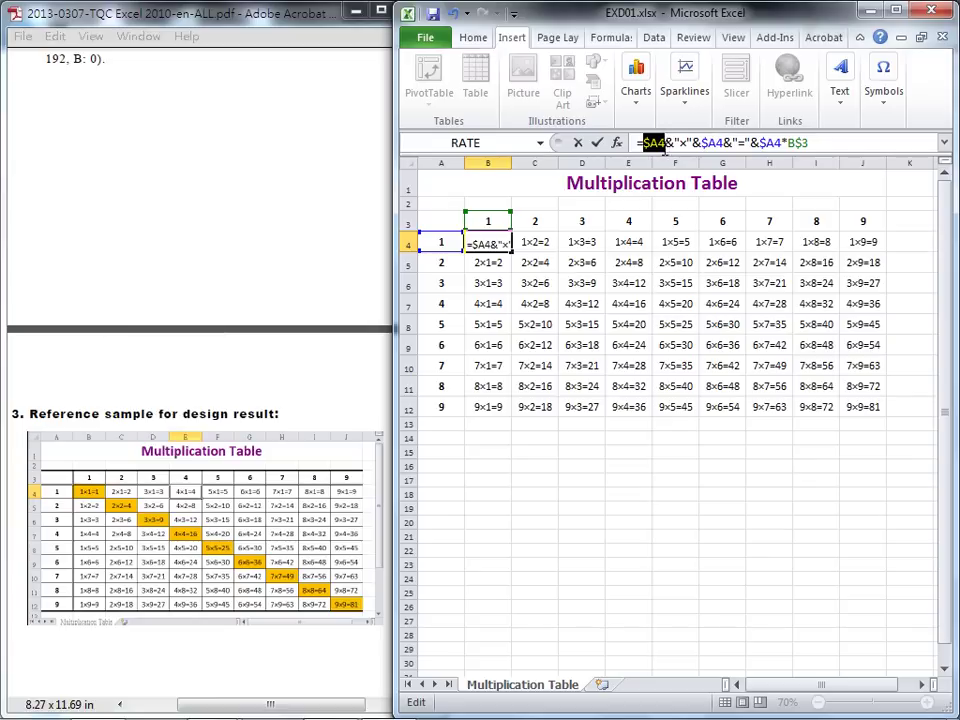
text(B$3)
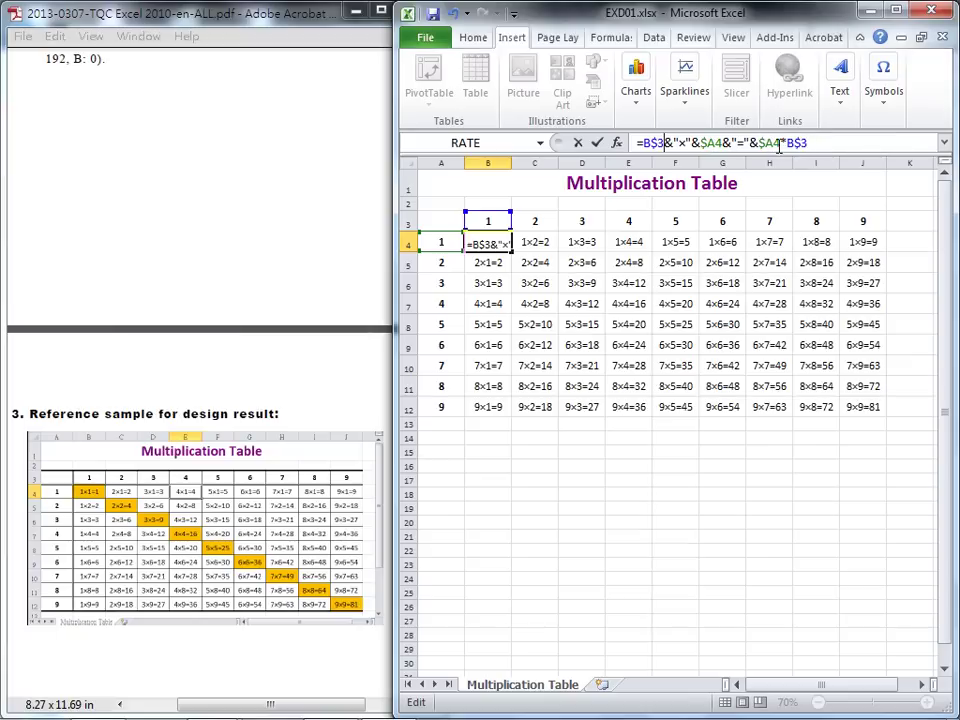
click(598, 143)
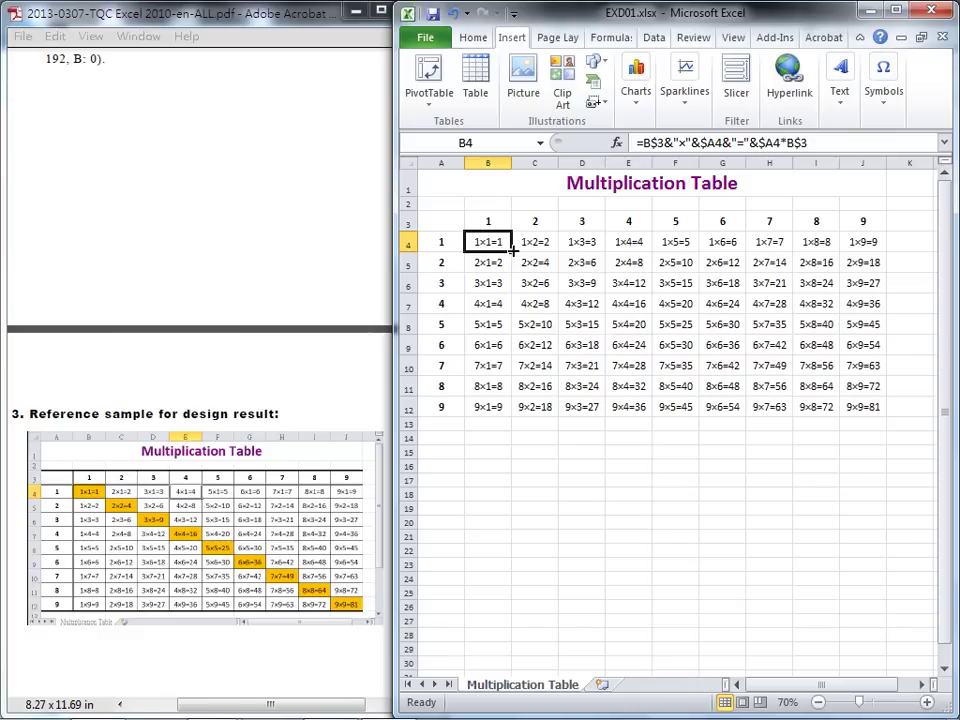
drag(512, 251, 874, 412)
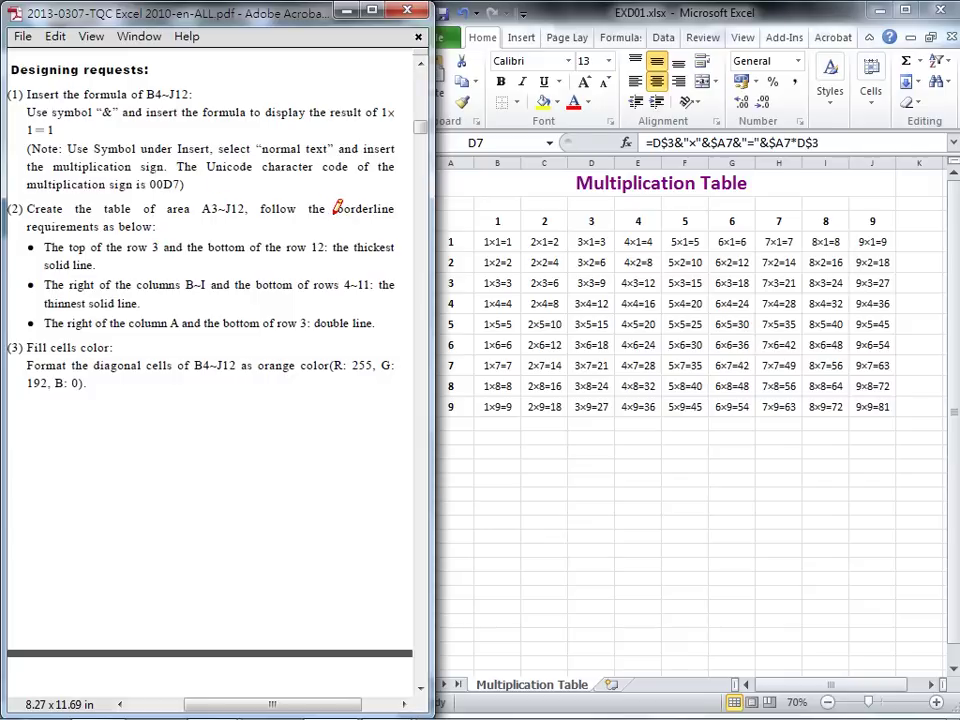
Step: Review the borderline requirements for A3:J12 and the reference sample of the finished table in the exercise PDF
drag(336, 215, 394, 216)
drag(46, 266, 94, 266)
drag(44, 306, 137, 306)
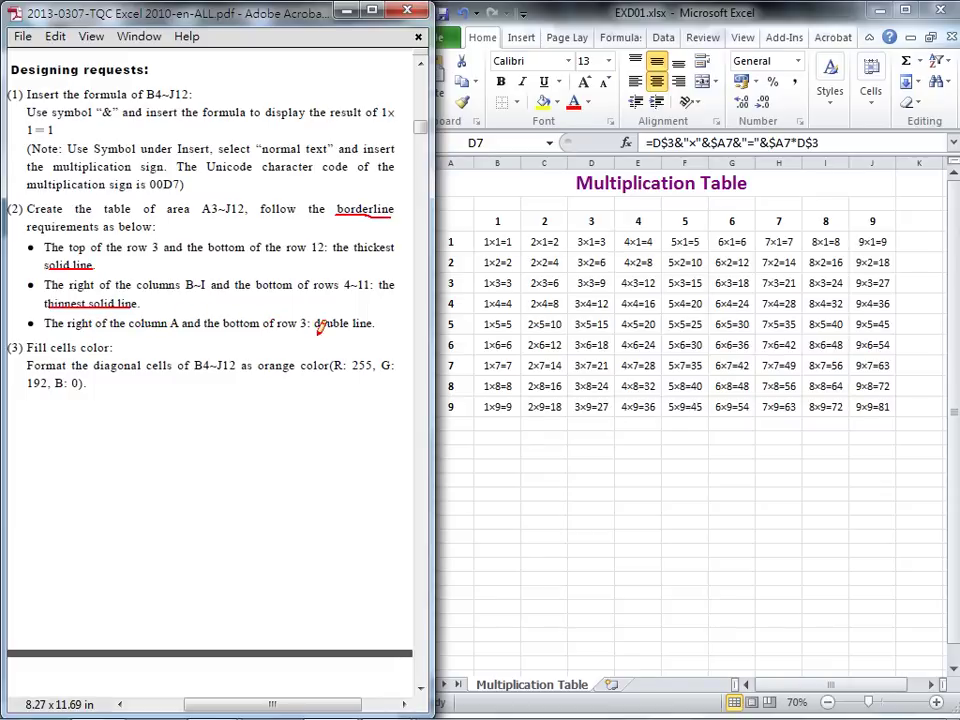
drag(316, 329, 373, 327)
key(Escape)
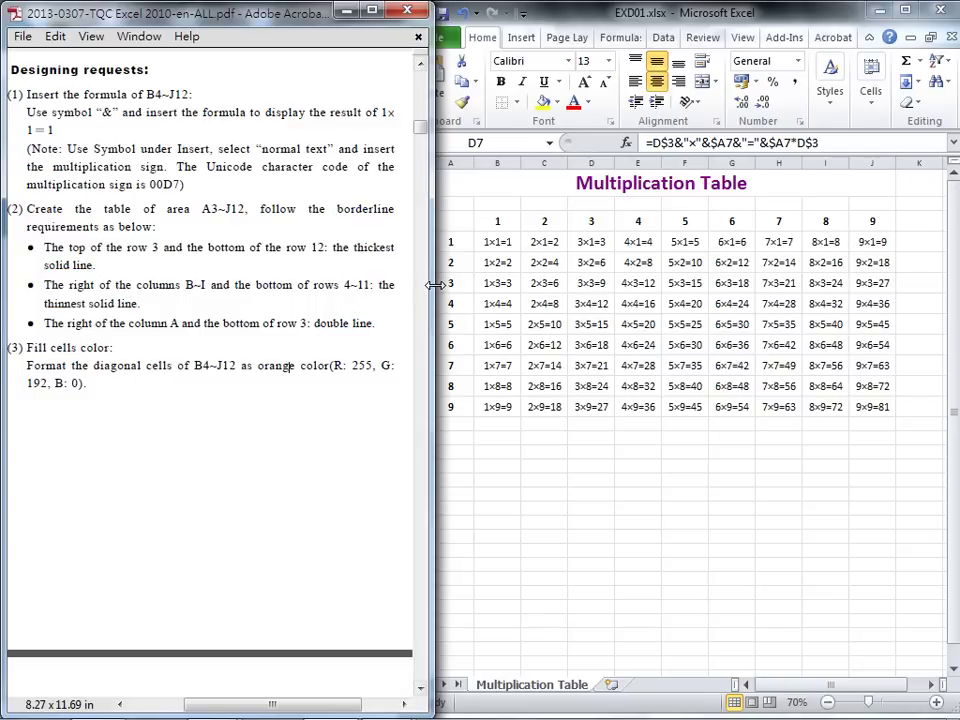
drag(433, 285, 836, 284)
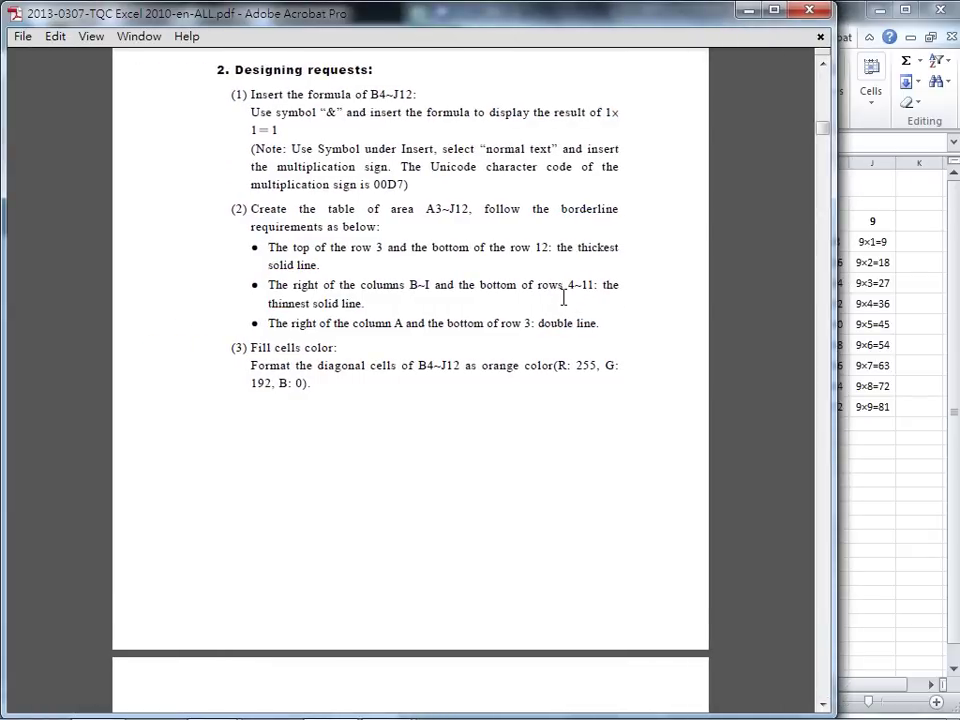
scroll(563, 297, down, 8)
scroll(563, 297, down, 1)
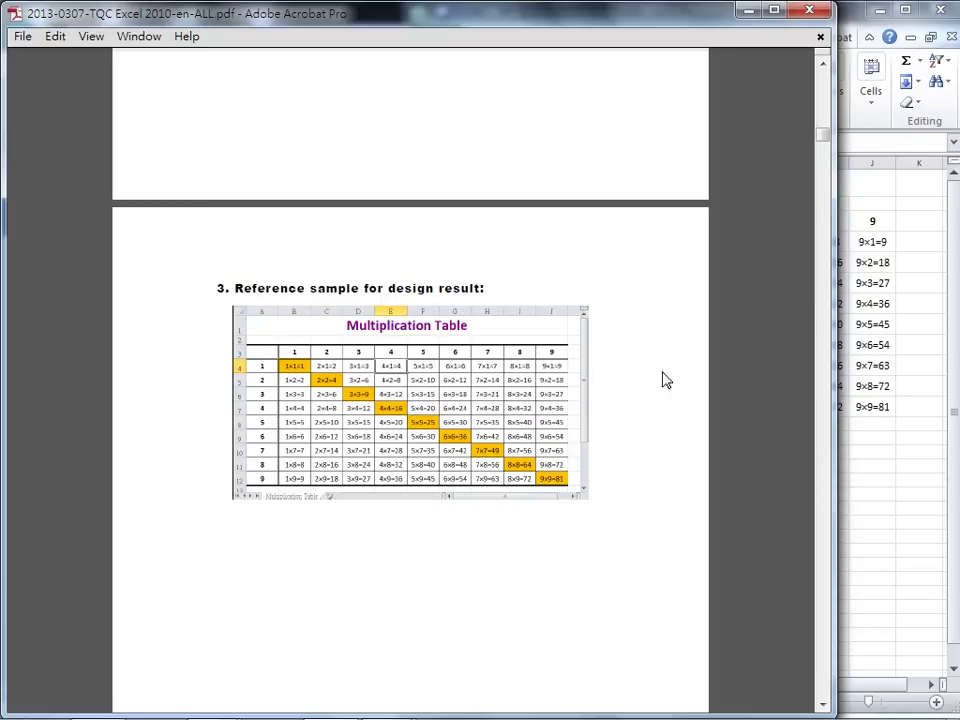
drag(832, 322, 400, 319)
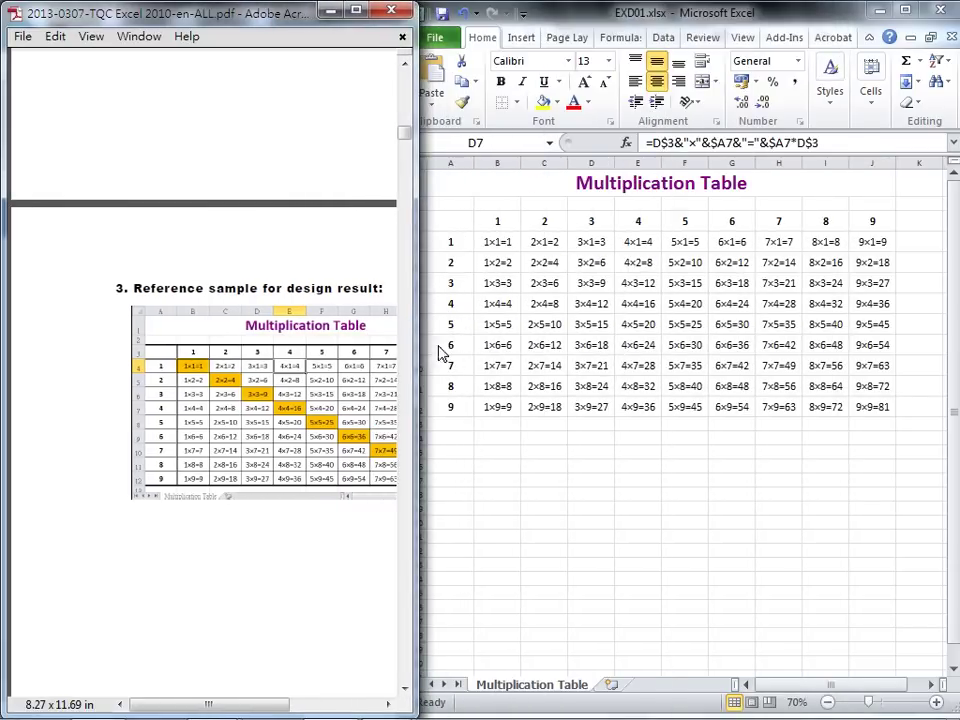
Step: Set the top and bottom borders of range A3:J12 to the thickest solid line in the cell border settings
drag(452, 226, 870, 402)
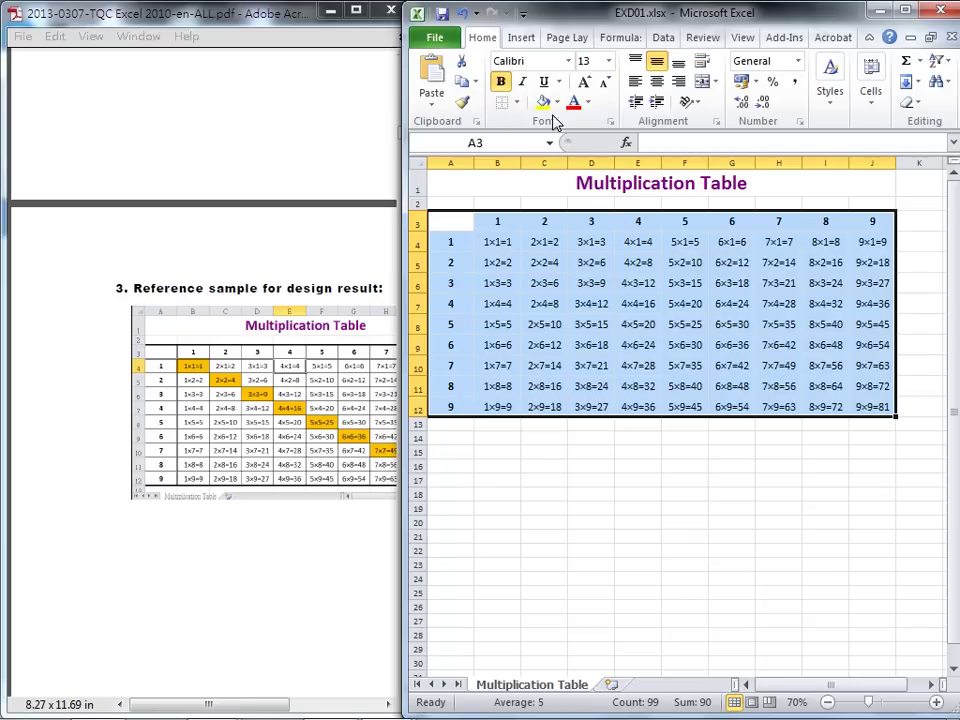
click(516, 102)
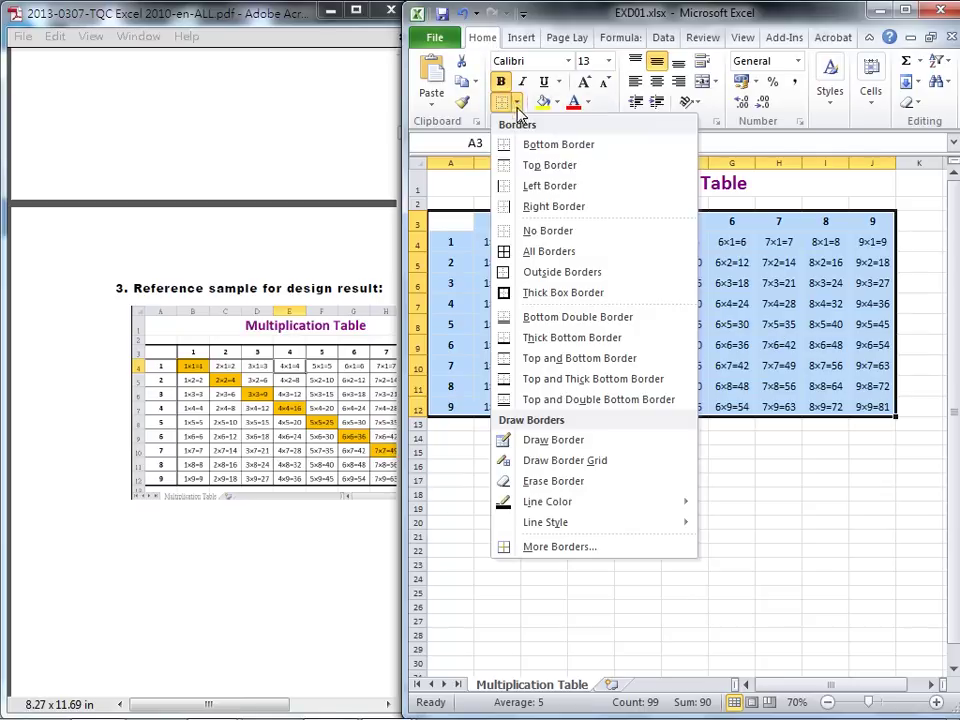
click(583, 549)
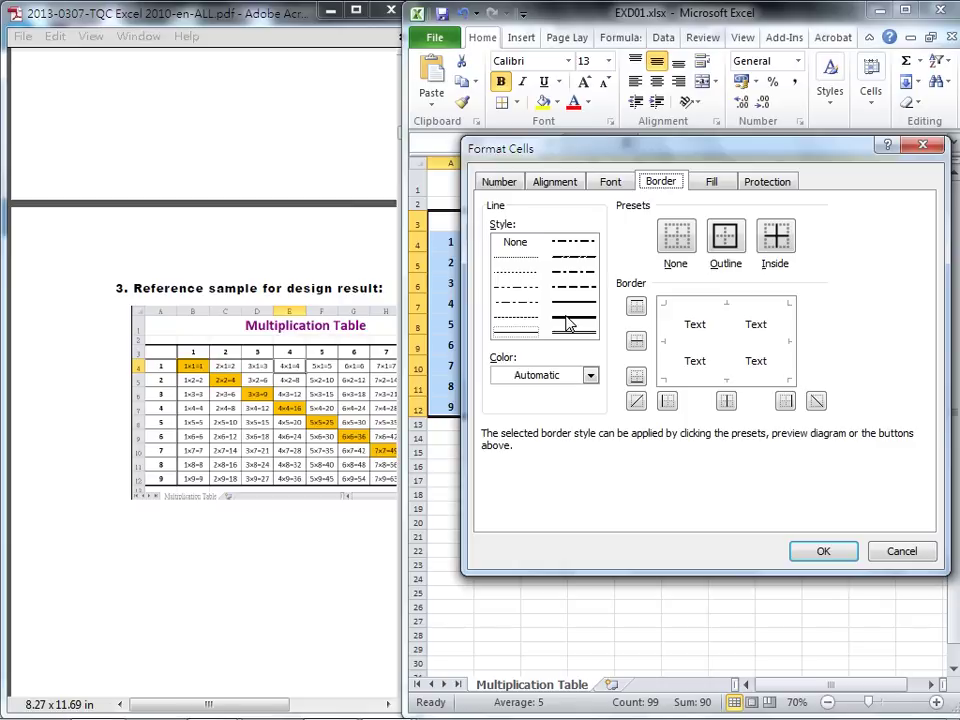
click(567, 323)
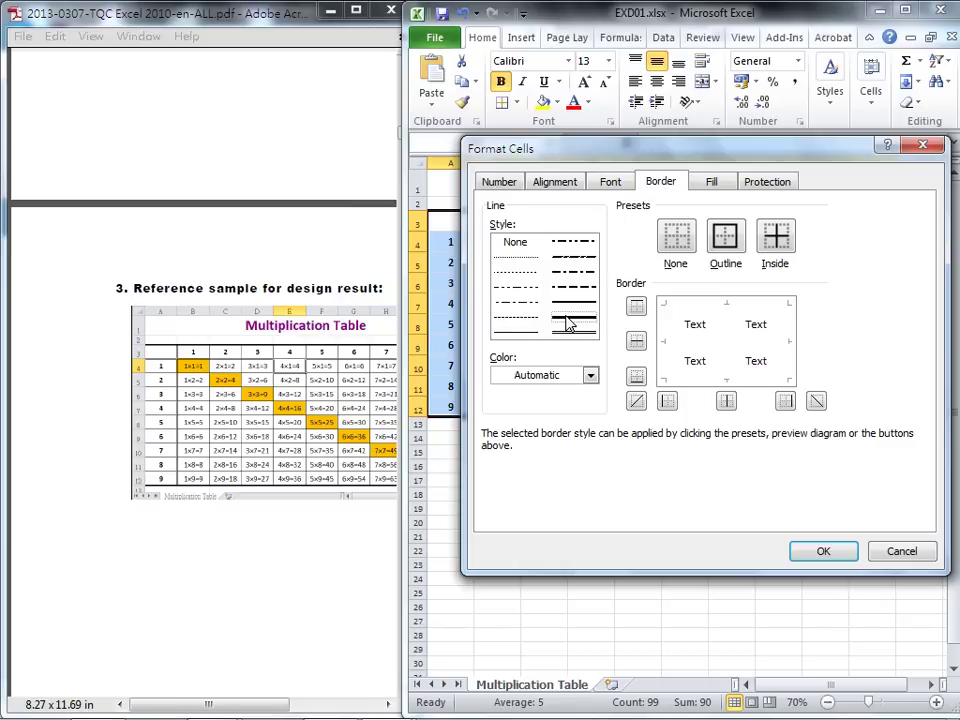
click(636, 306)
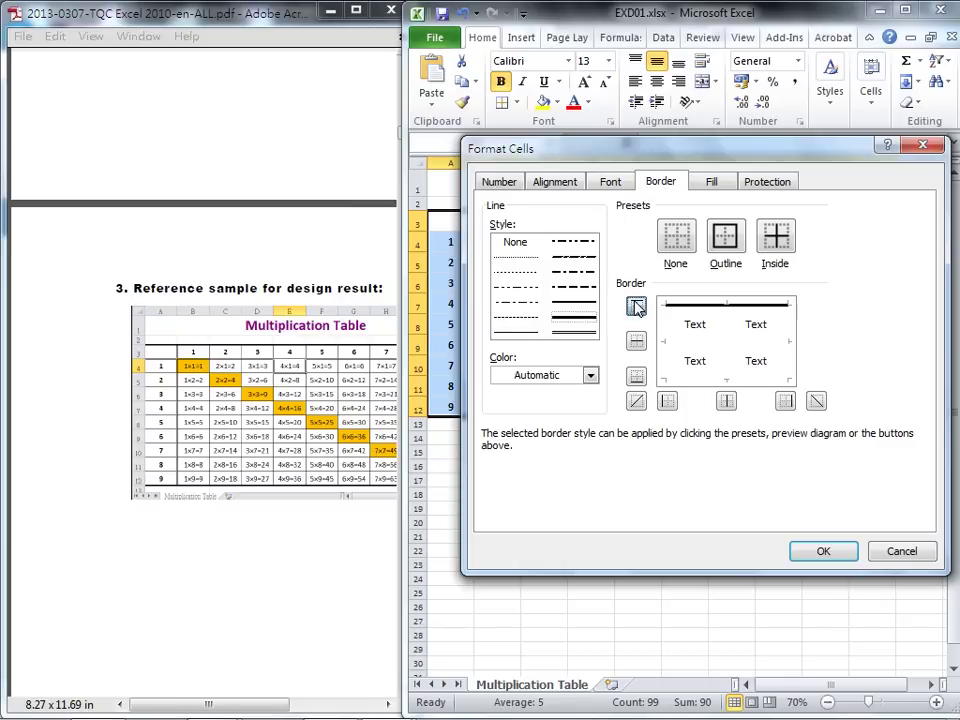
click(638, 380)
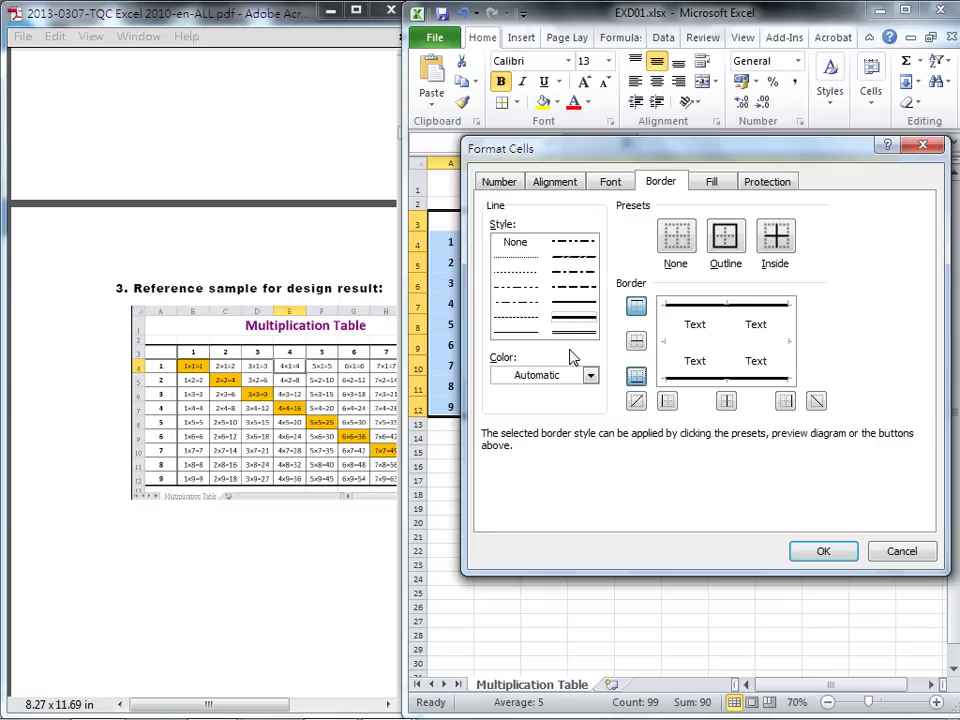
Step: Add the thinnest solid line to the inner vertical and horizontal borders of A3:J12 and apply the borders
click(515, 332)
click(729, 345)
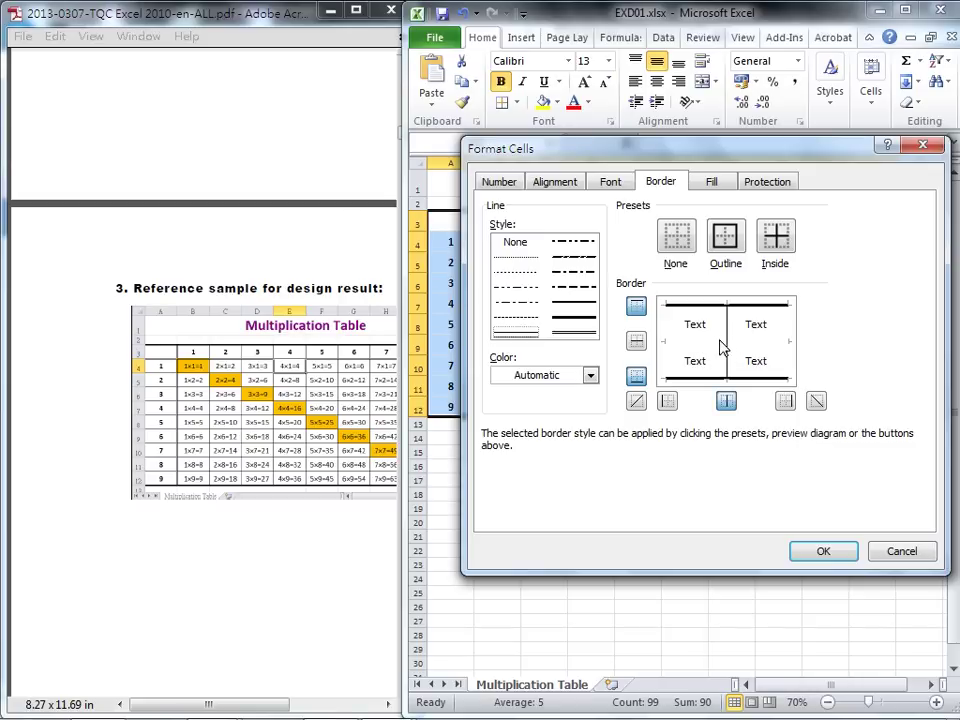
click(694, 346)
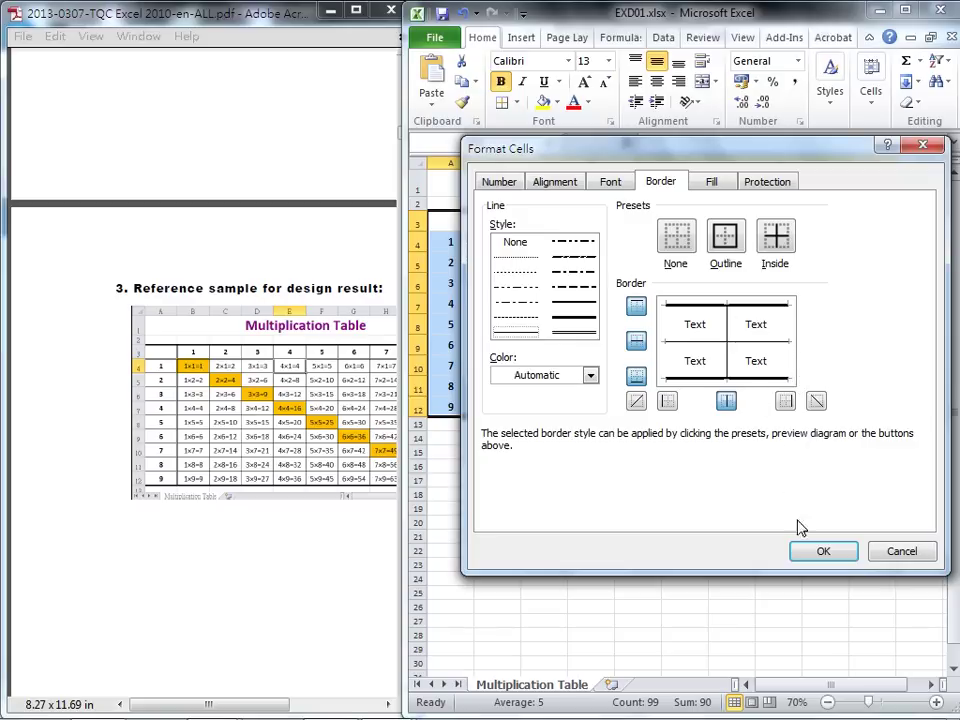
click(818, 564)
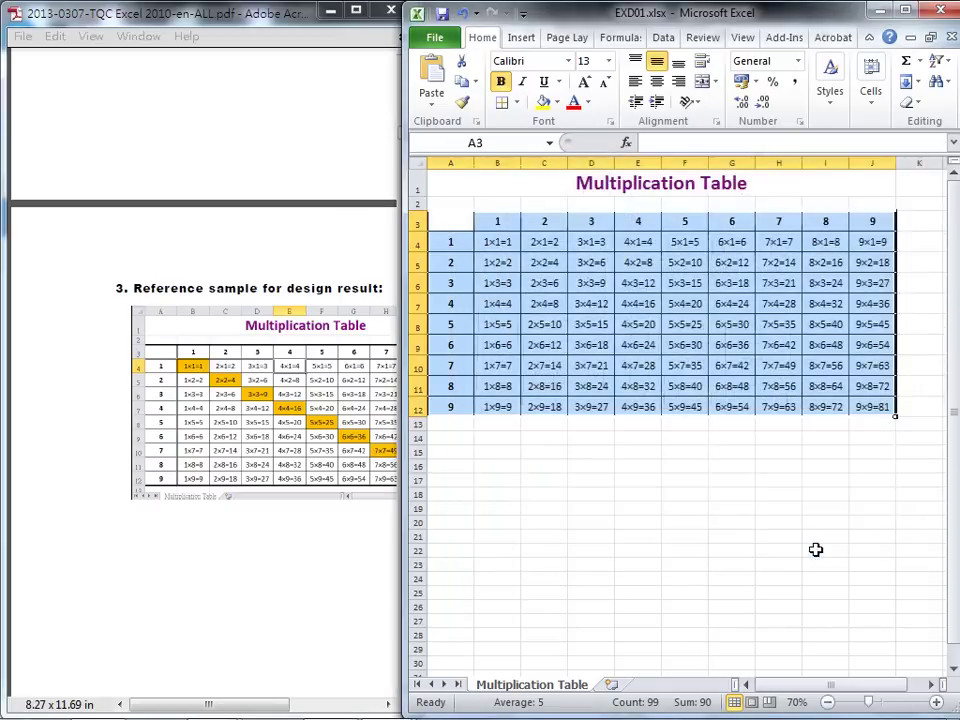
click(787, 535)
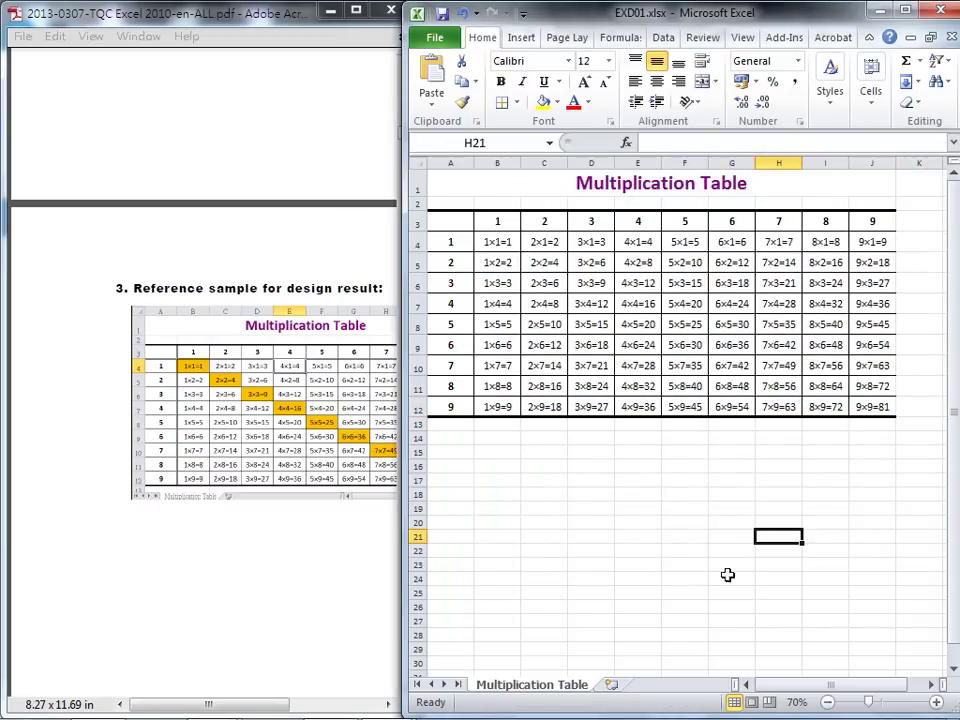
Step: Apply a double line to the right border of cells A3:A12
drag(455, 223, 450, 392)
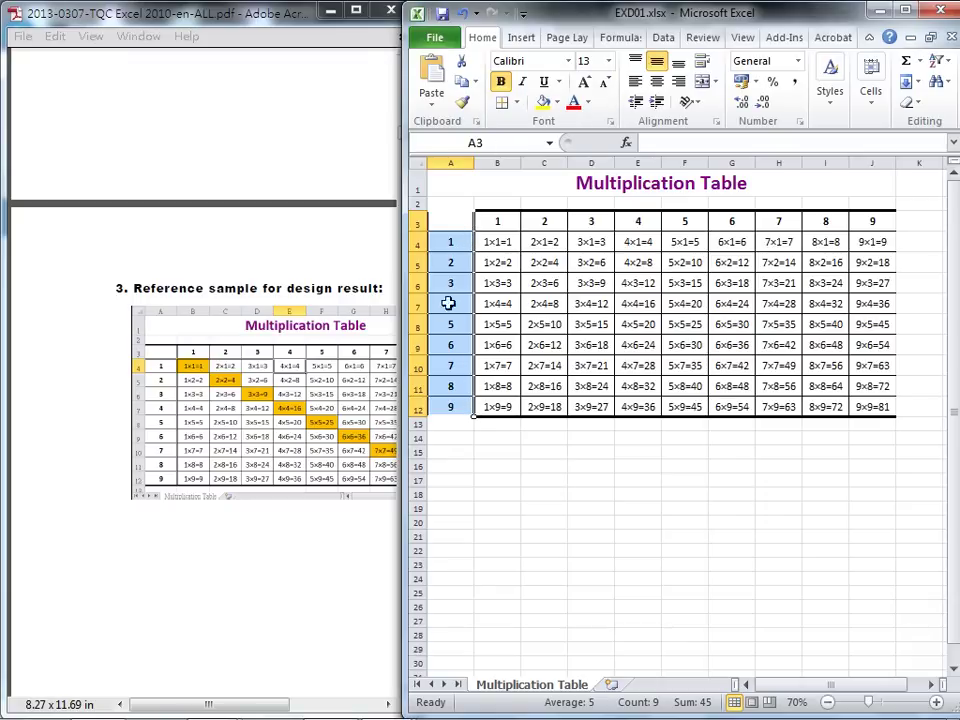
click(516, 104)
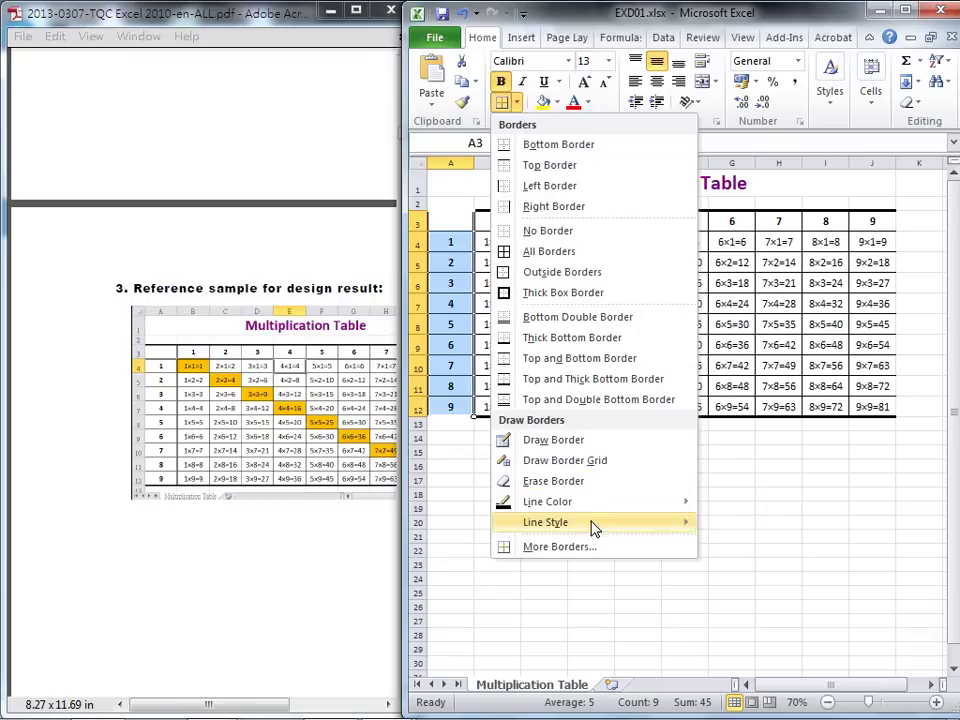
click(556, 547)
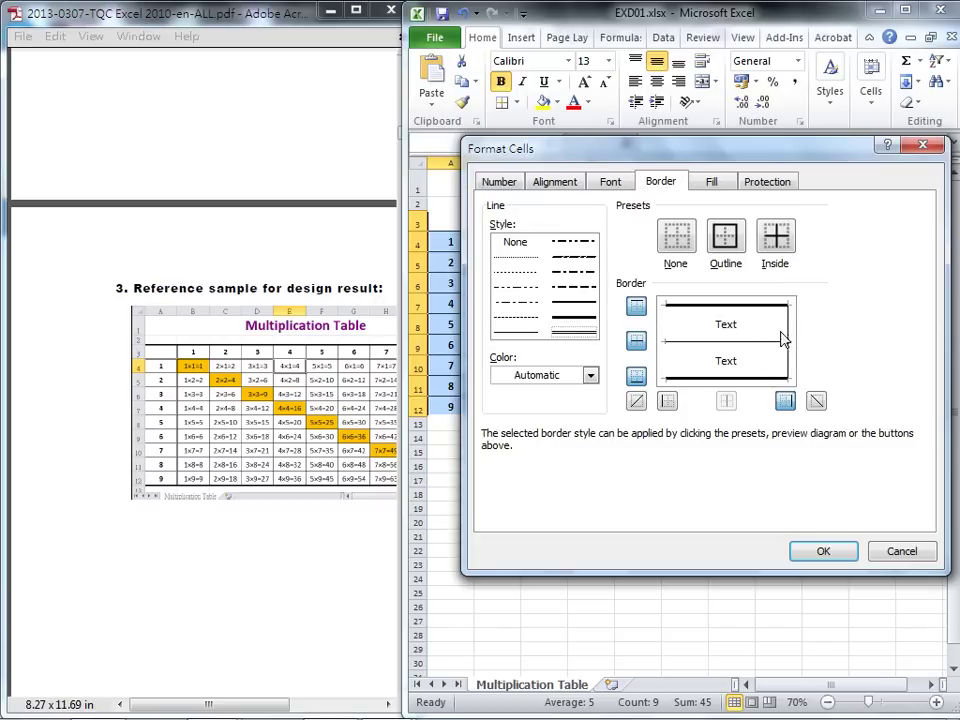
click(830, 556)
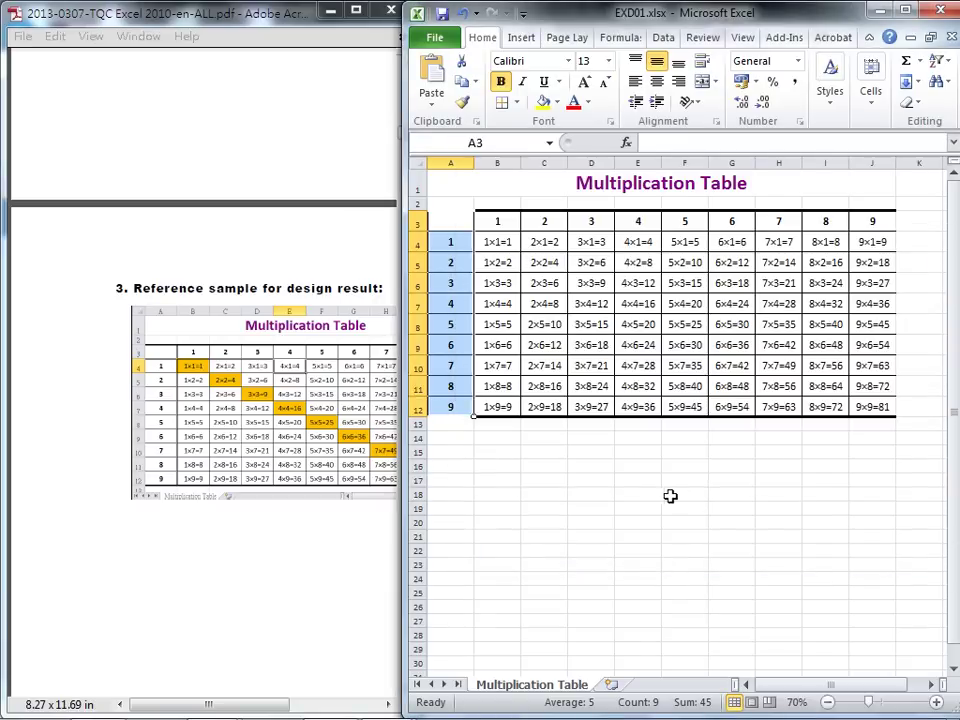
Step: Apply a double line to the bottom border of cells A3:J3
click(671, 495)
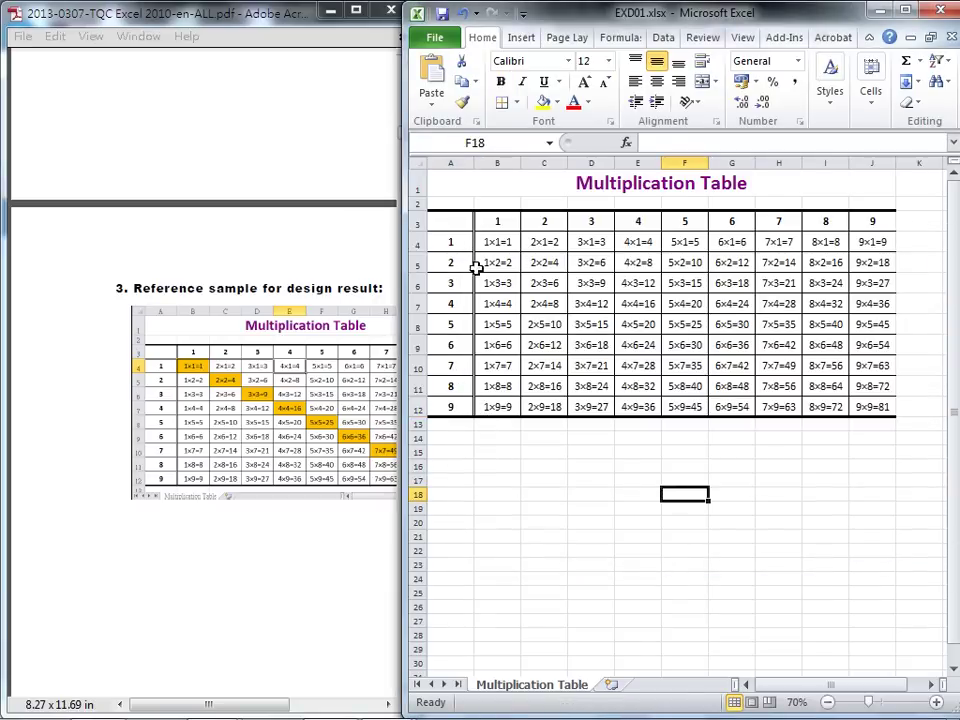
drag(448, 221, 870, 222)
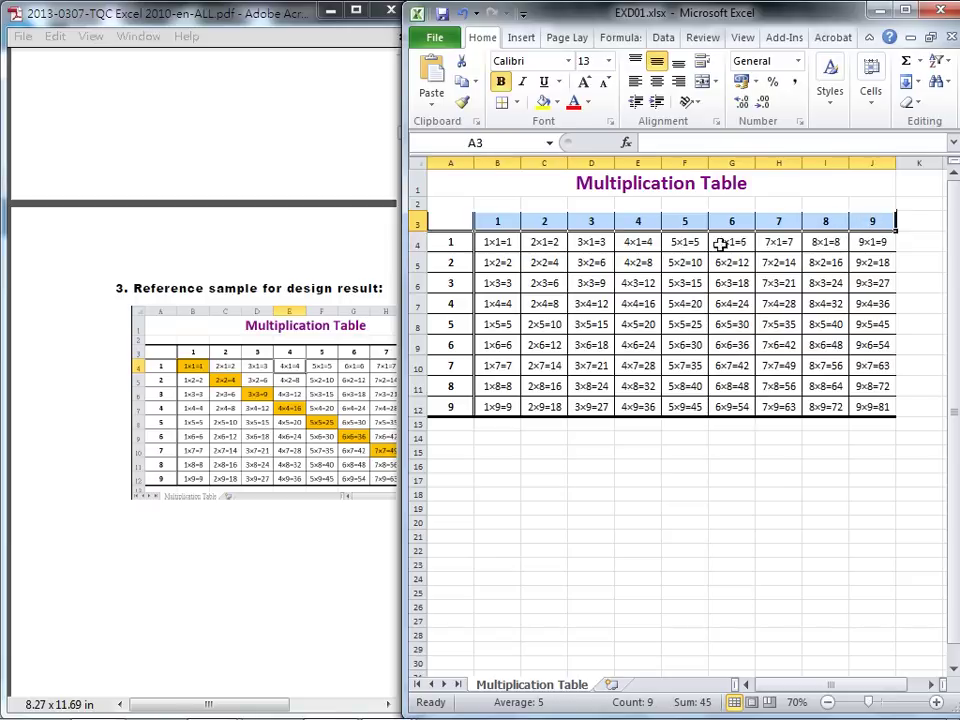
click(517, 103)
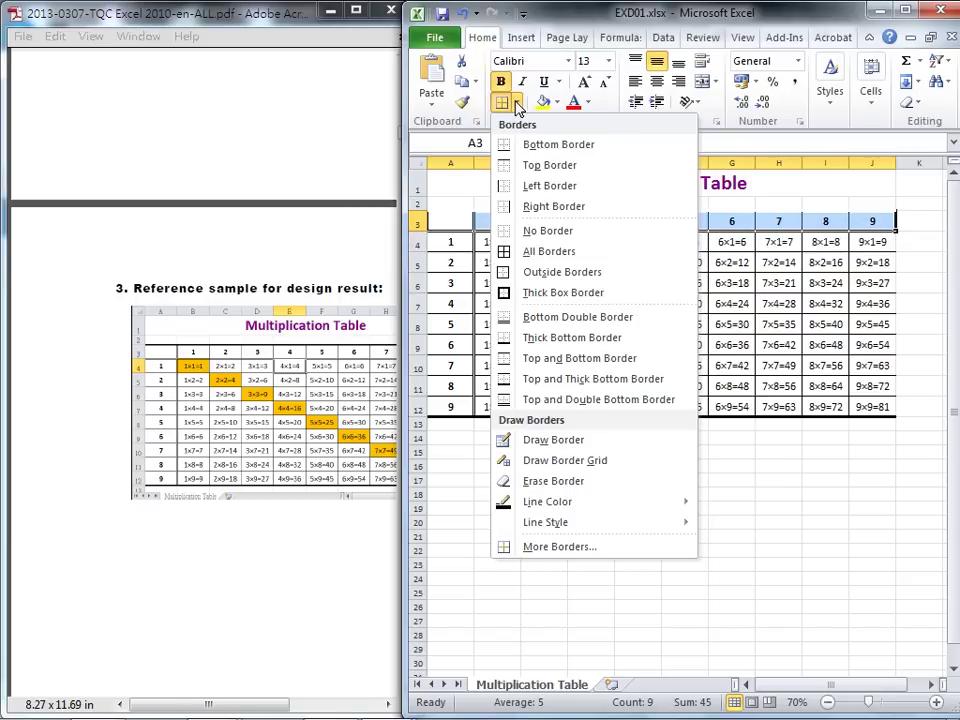
click(505, 318)
click(742, 467)
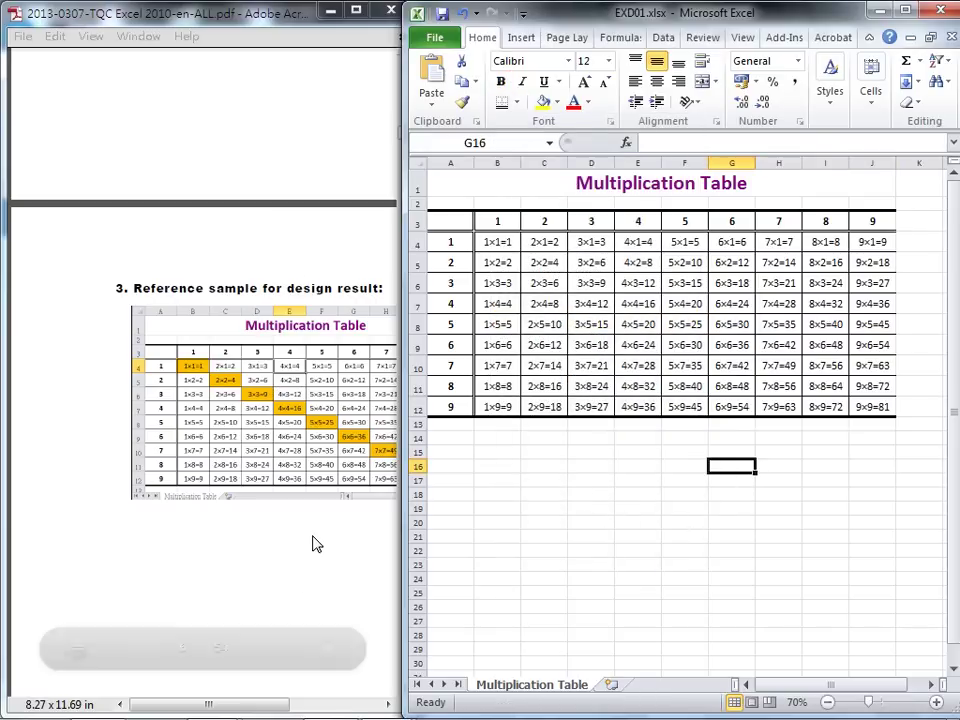
Step: Review the full reference sample and the diagonal fill color requirement for B4:J12 in the exercise PDF
drag(261, 707, 306, 707)
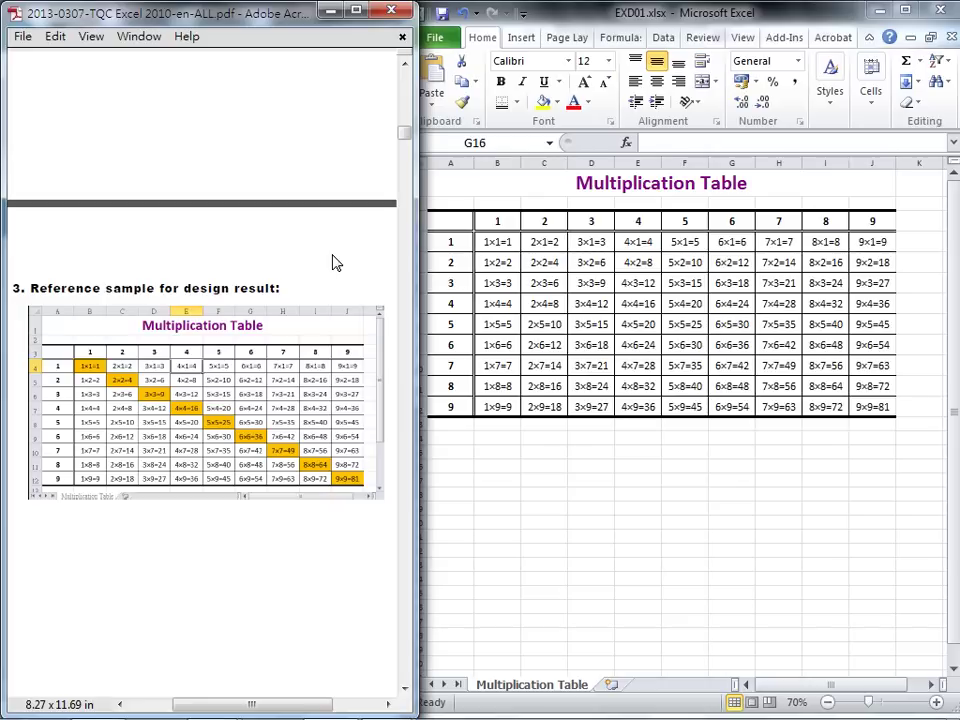
scroll(336, 262, up, 5)
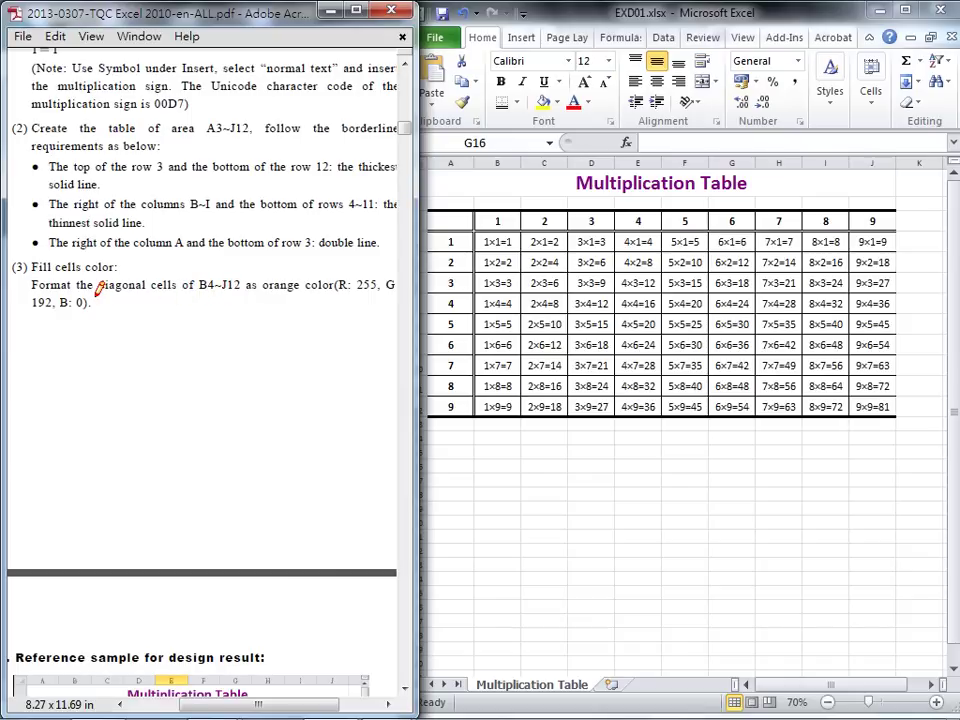
drag(99, 291, 146, 291)
Step: Fill the diagonal cells of the multiplication table, from B4 through J12, with the standard orange color (R: 255, G: 192, B: 0)
click(498, 247)
click(498, 243)
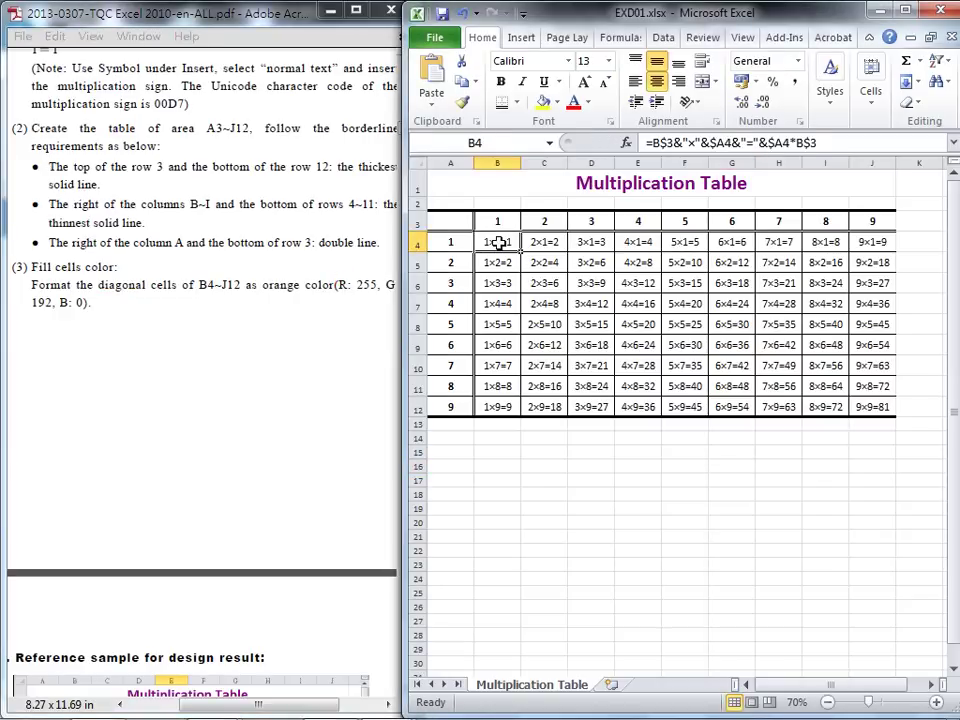
ctrl+click(540, 262)
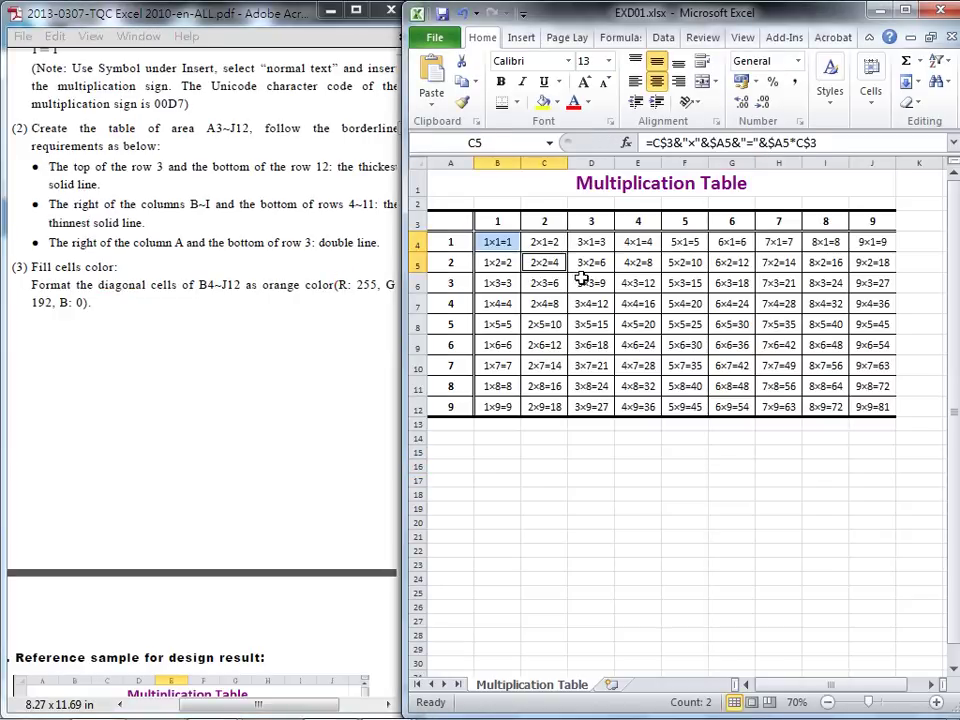
ctrl+click(592, 281)
ctrl+click(640, 304)
ctrl+click(682, 325)
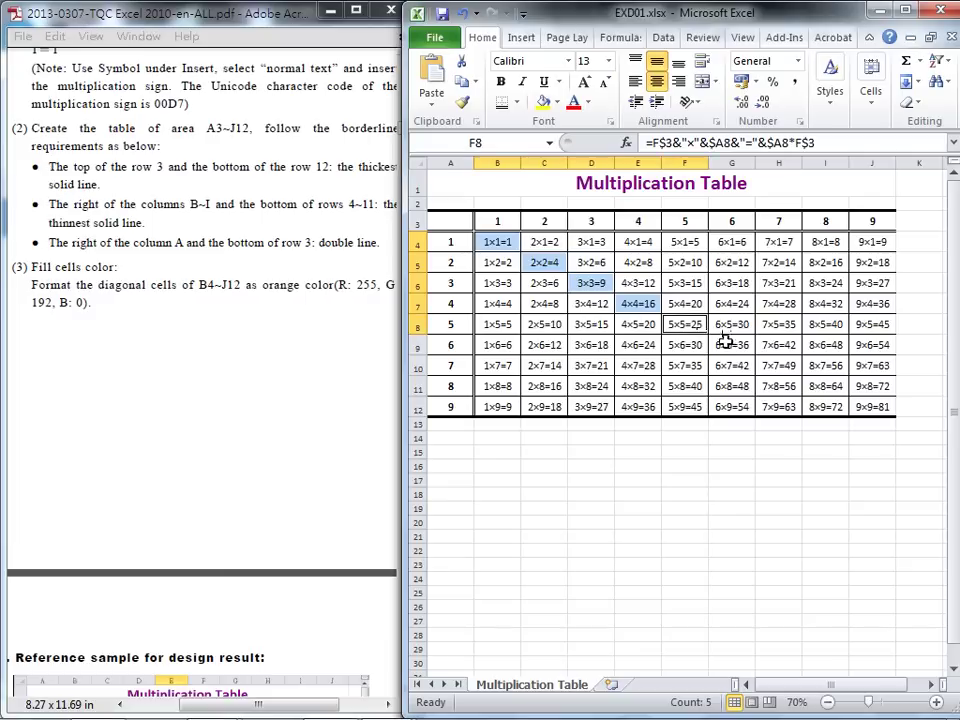
ctrl+click(731, 345)
ctrl+click(779, 366)
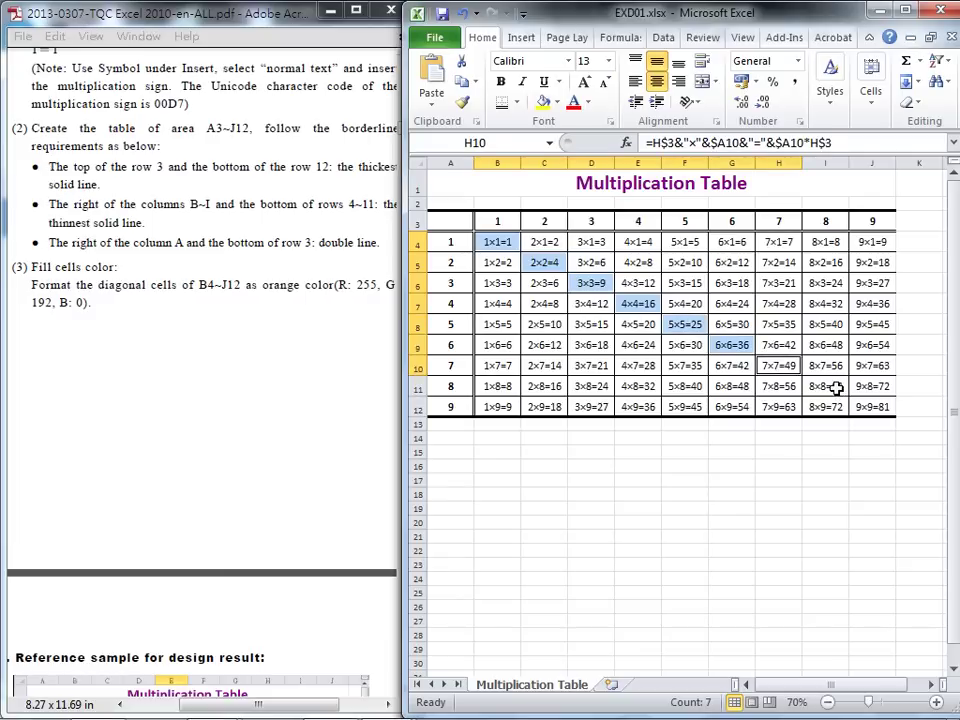
ctrl+click(823, 388)
ctrl+click(869, 405)
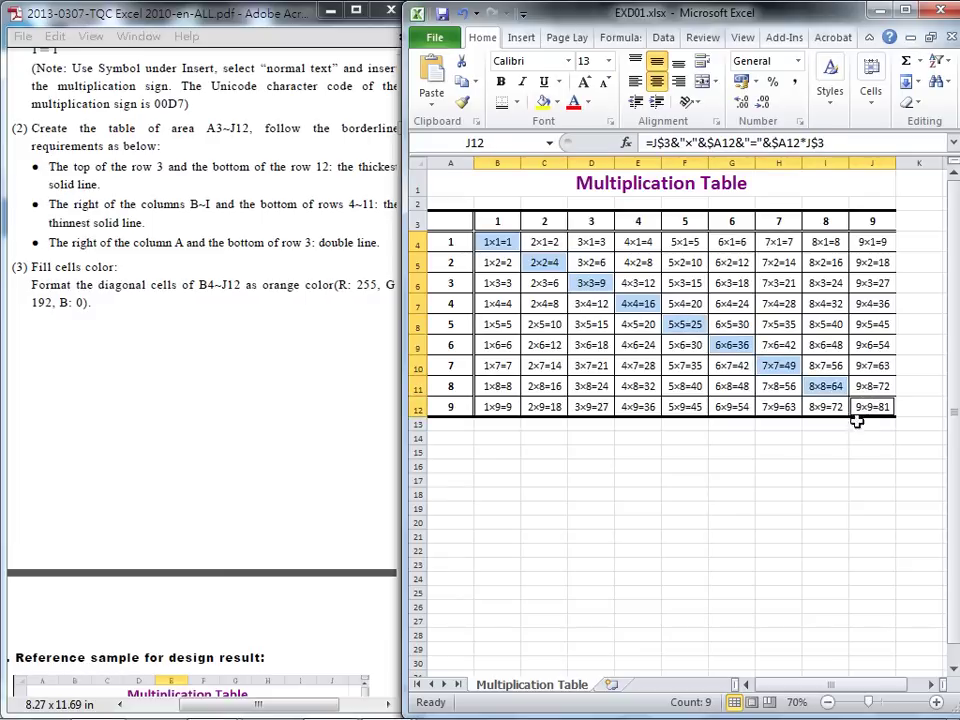
click(557, 105)
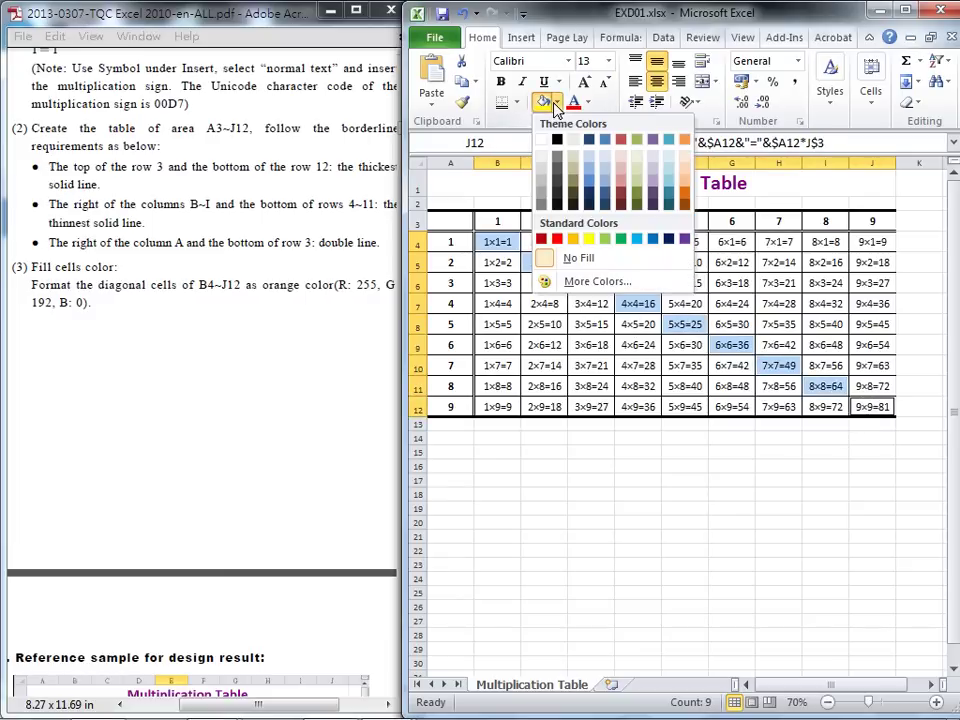
click(575, 242)
click(705, 494)
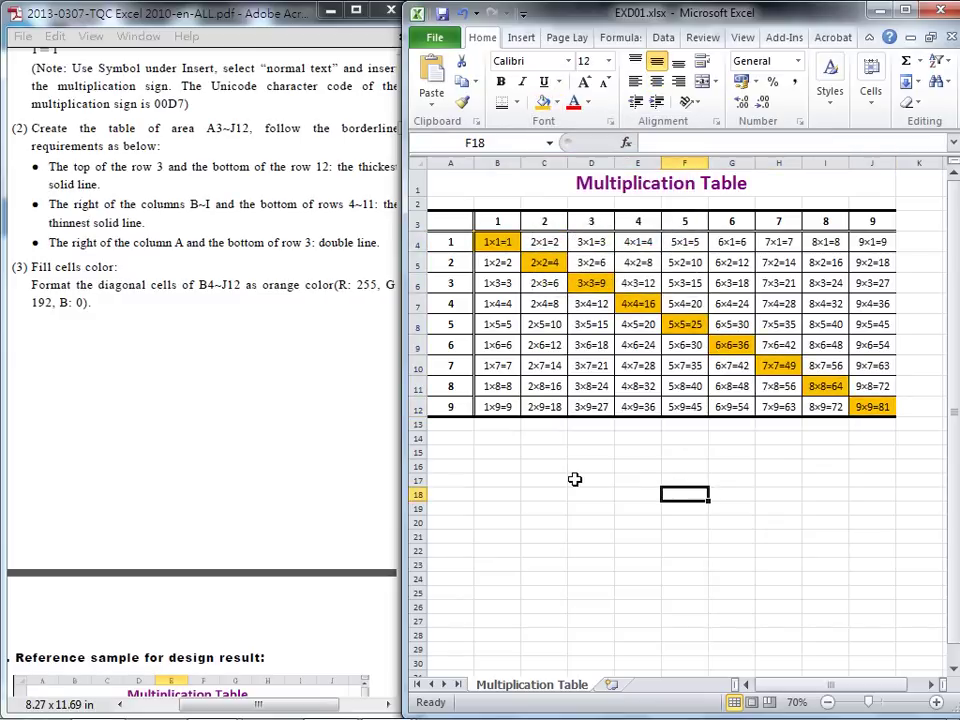